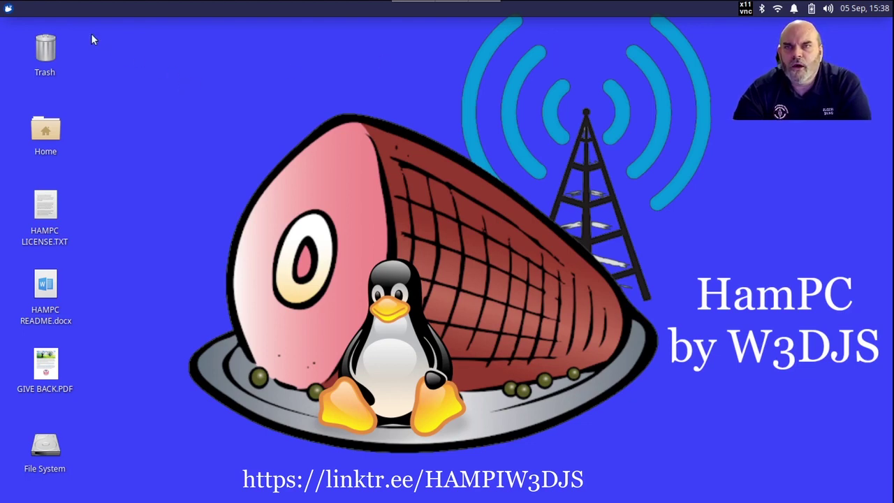
# - Open the About HamPC information from the Hamradio applications and follow its support link to the groups.io page
pyautogui.click(9, 9)
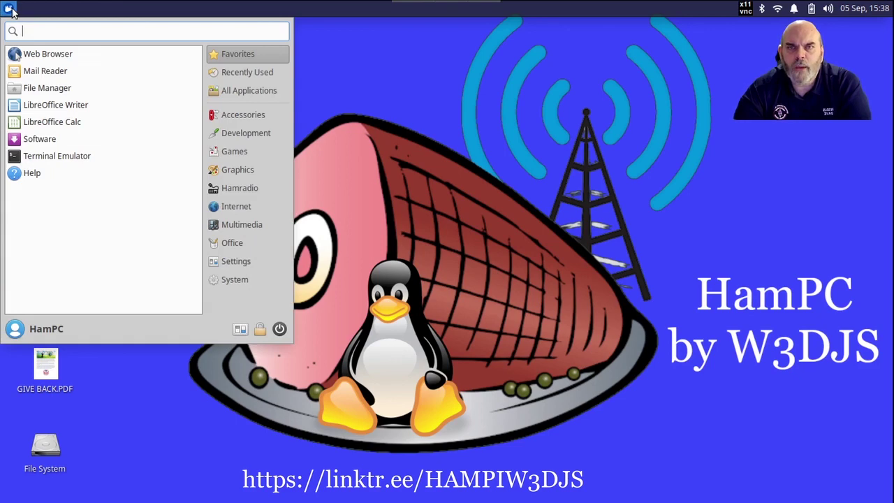
pyautogui.click(248, 192)
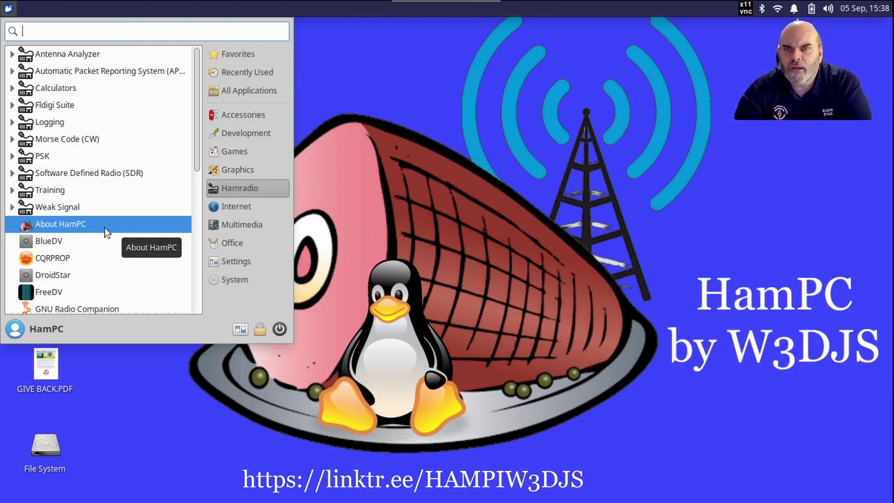
pyautogui.click(76, 225)
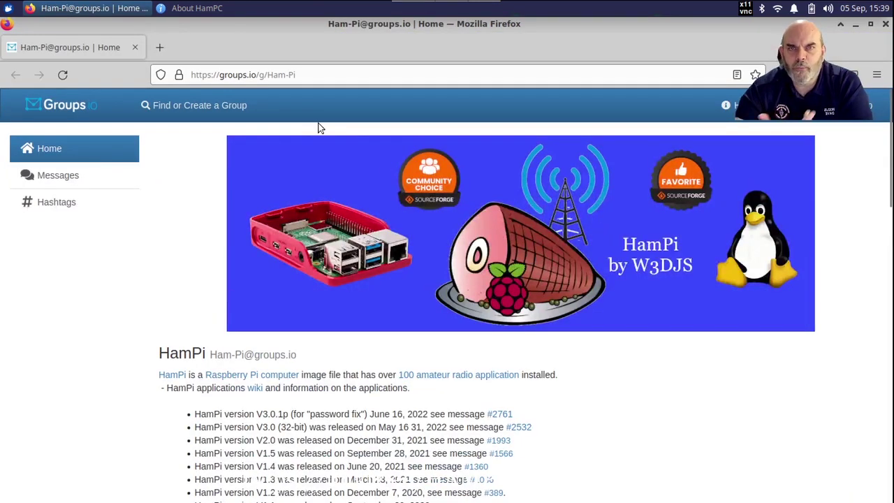
# - Load the support group at groups.io/g/HamPC in the browser, and close both the page and the About HamPC dialog
pyautogui.click(326, 74)
pyautogui.click(331, 75)
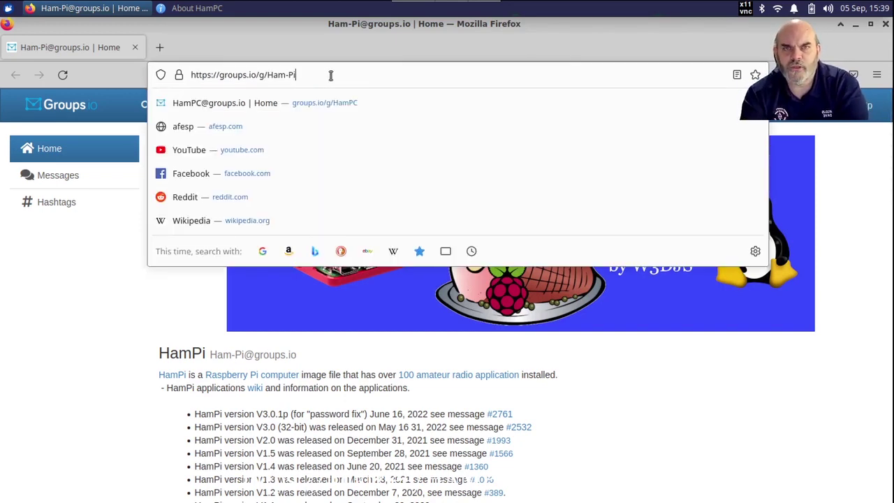
pyautogui.press('BackSpace')
pyautogui.press('BackSpace')
pyautogui.press('BackSpace')
pyautogui.write('PC')
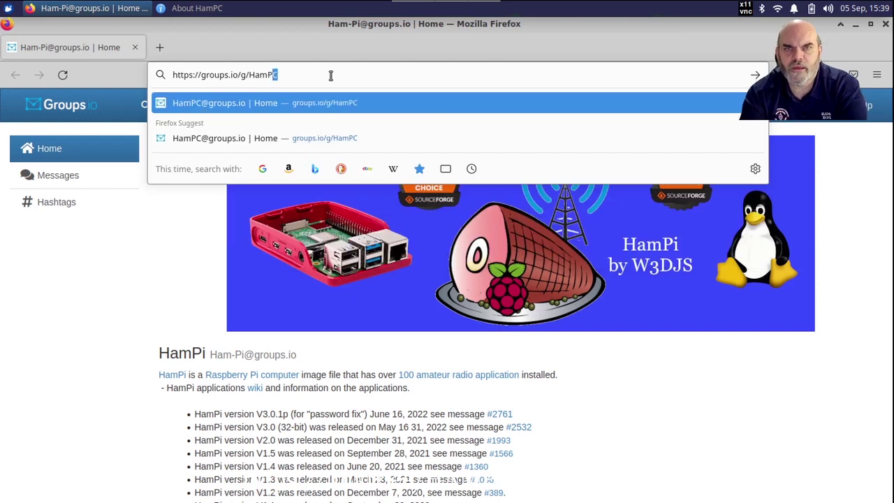
pyautogui.press('Return')
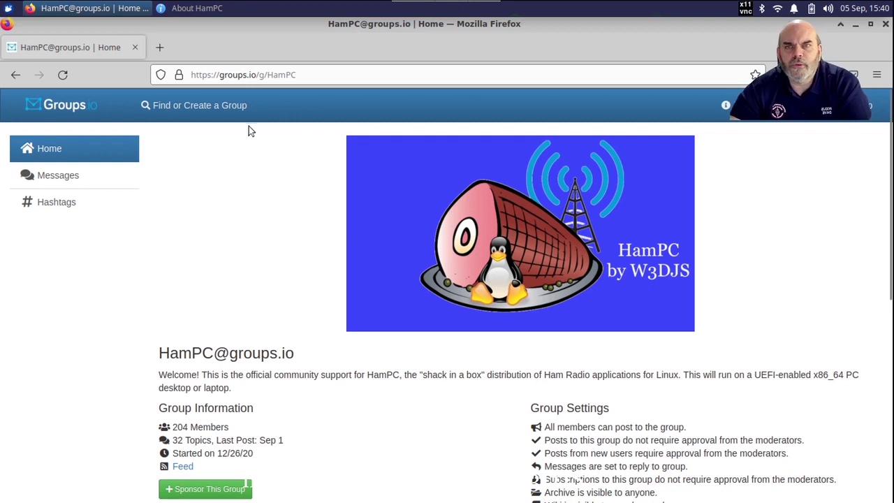
pyautogui.click(136, 47)
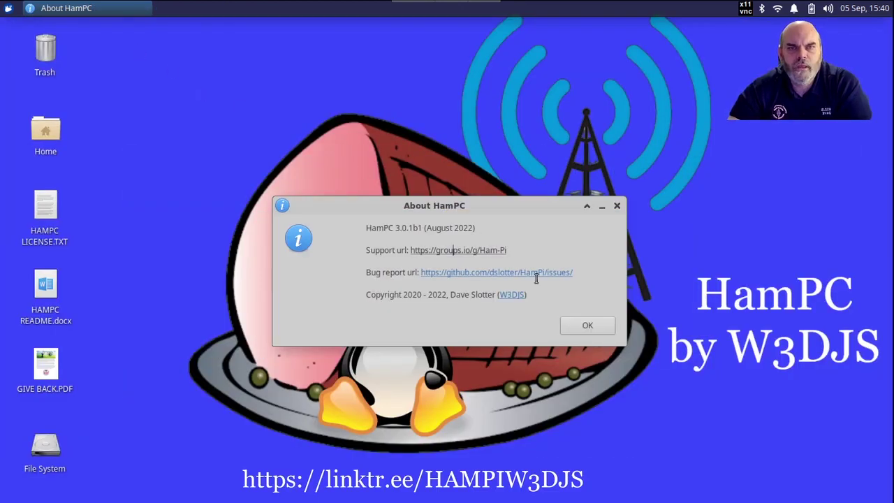
pyautogui.click(605, 325)
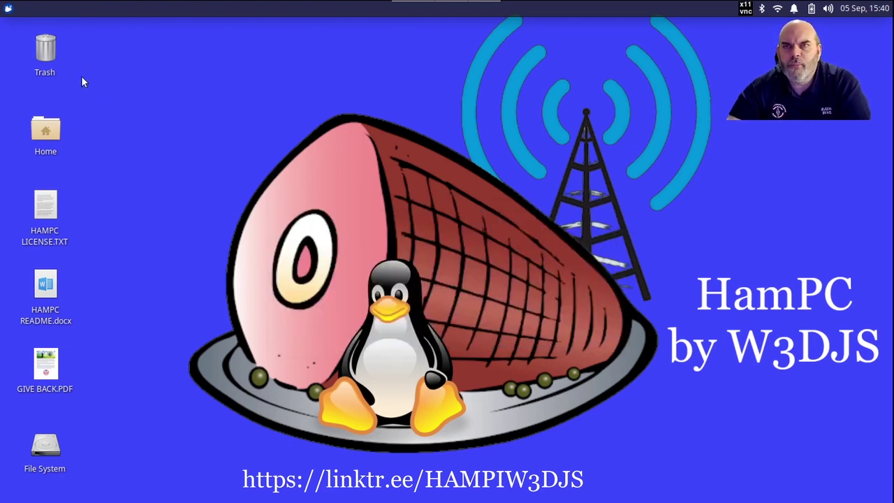
# - Launch the CQRPROP propagation display and the Gpredict satellite tracker from the Hamradio applications
pyautogui.click(8, 10)
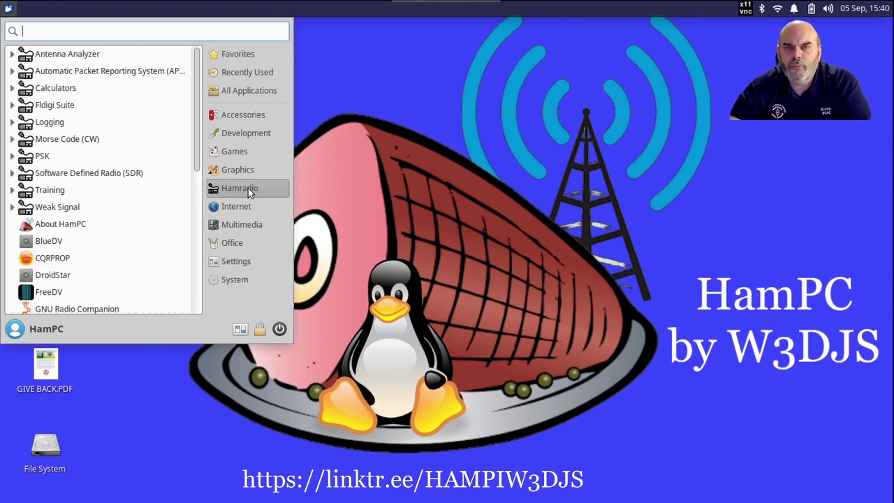
pyautogui.click(91, 258)
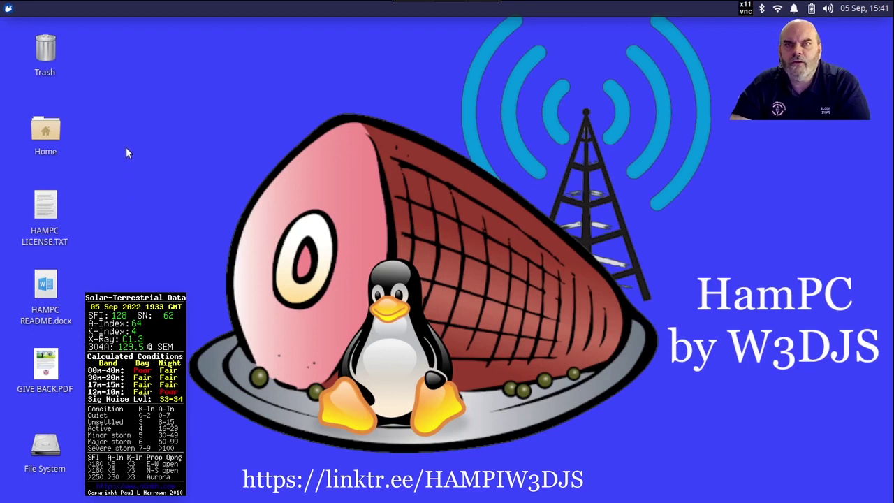
pyautogui.click(7, 9)
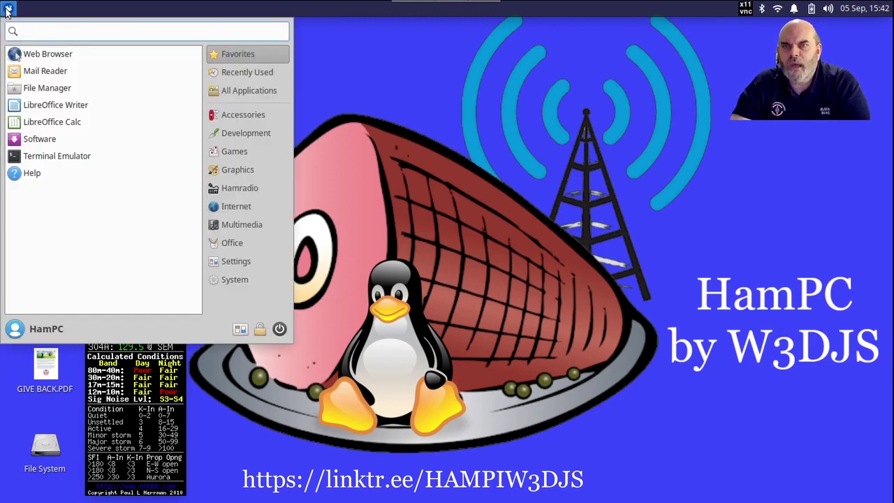
pyautogui.click(246, 190)
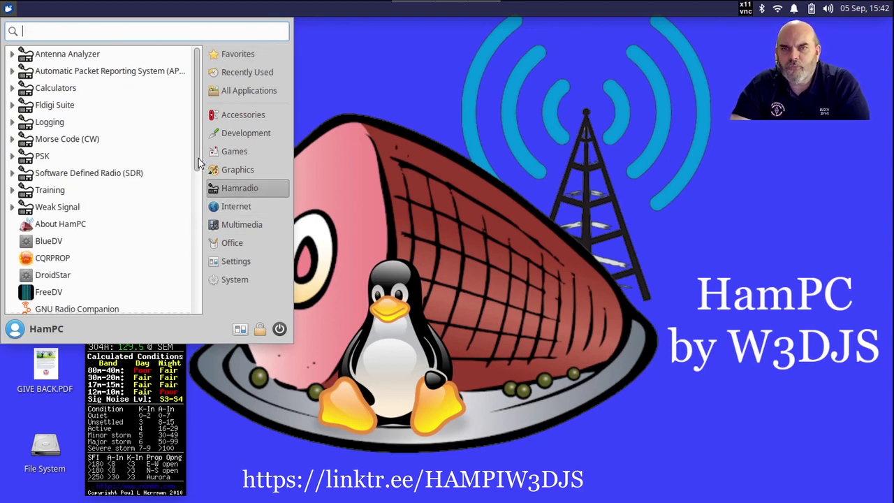
pyautogui.scroll(-3, 199, 182)
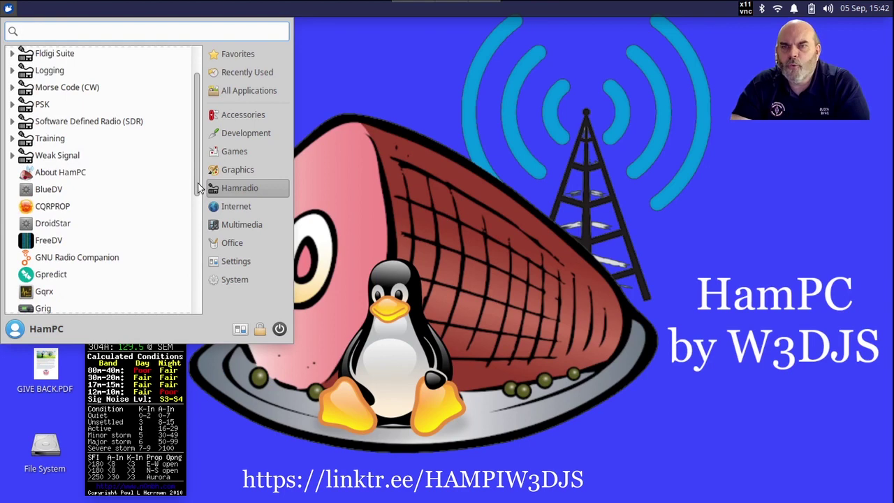
pyautogui.click(75, 277)
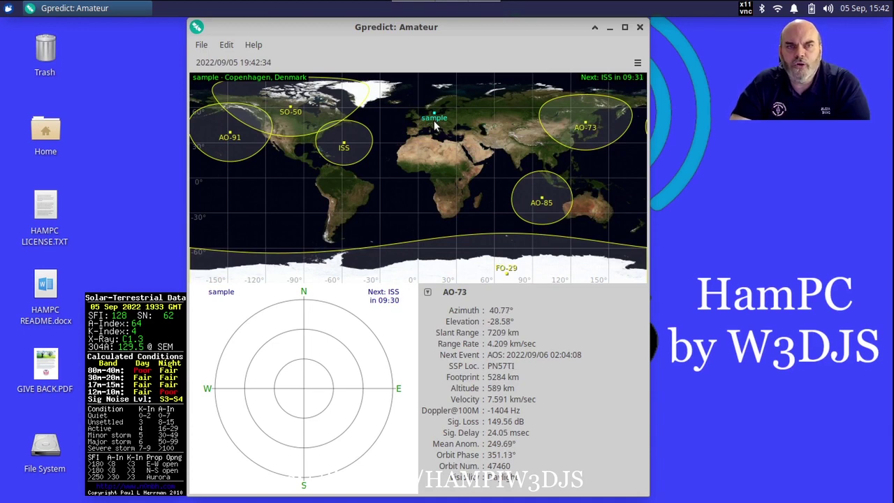
# - Update Gpredict's TLE data from the network and dismiss the update report
pyautogui.click(227, 46)
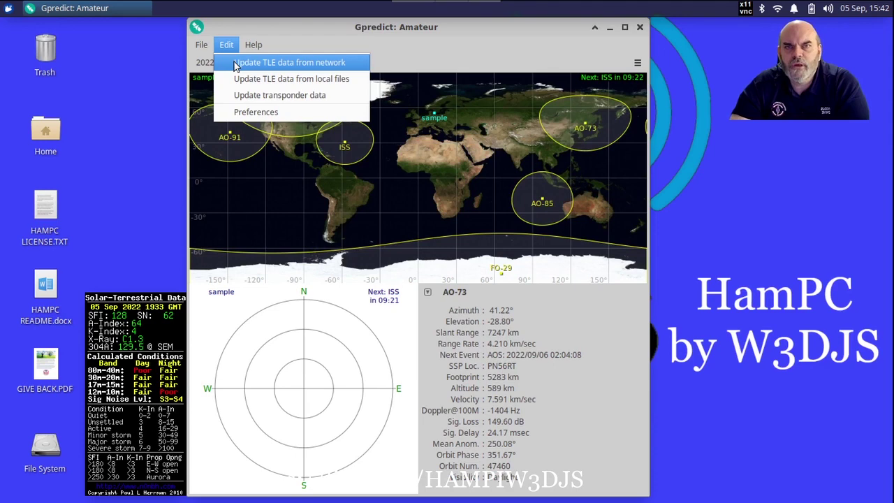
pyautogui.click(236, 66)
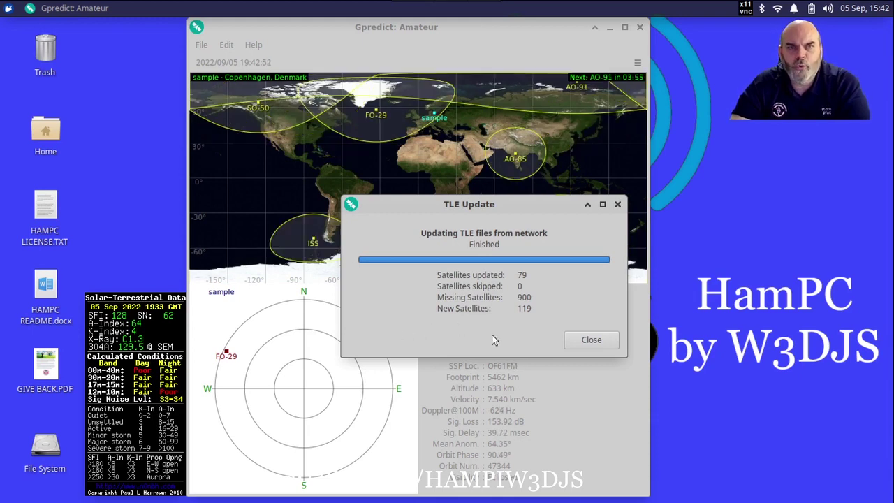
pyautogui.click(591, 341)
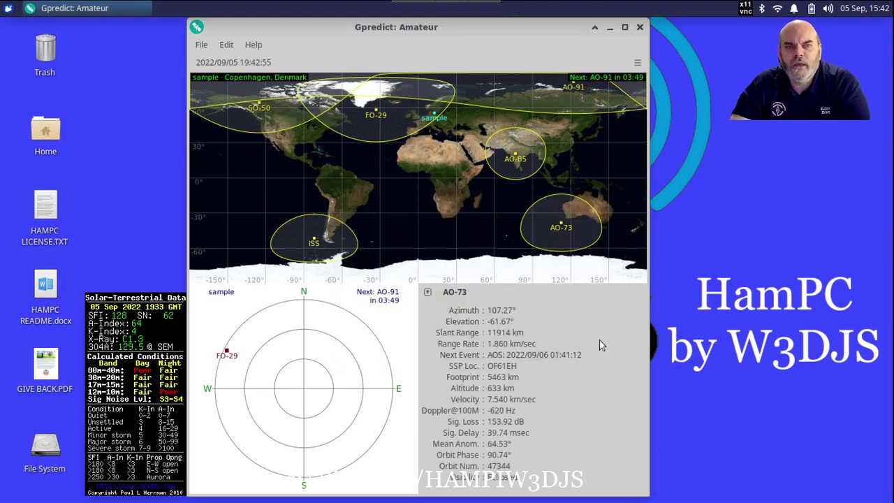
# - View the orbit and transponder information of the ISS, and close Gpredict
pyautogui.doubleClick(315, 245)
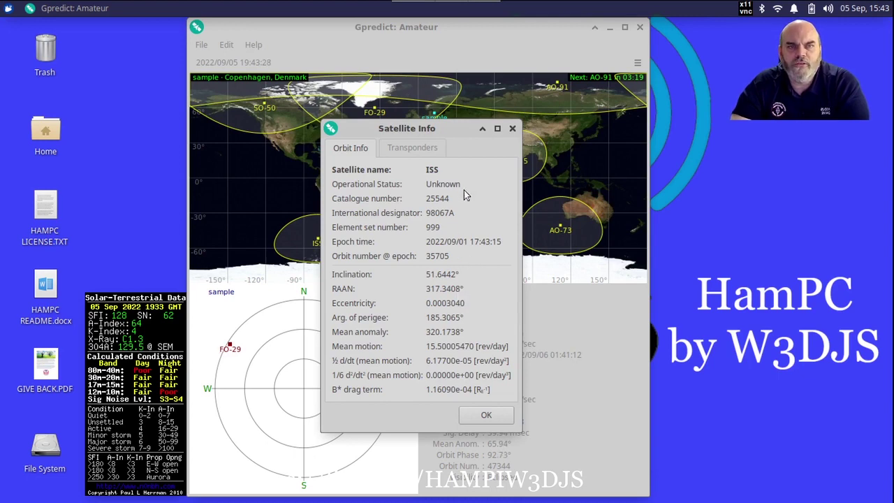
pyautogui.click(417, 149)
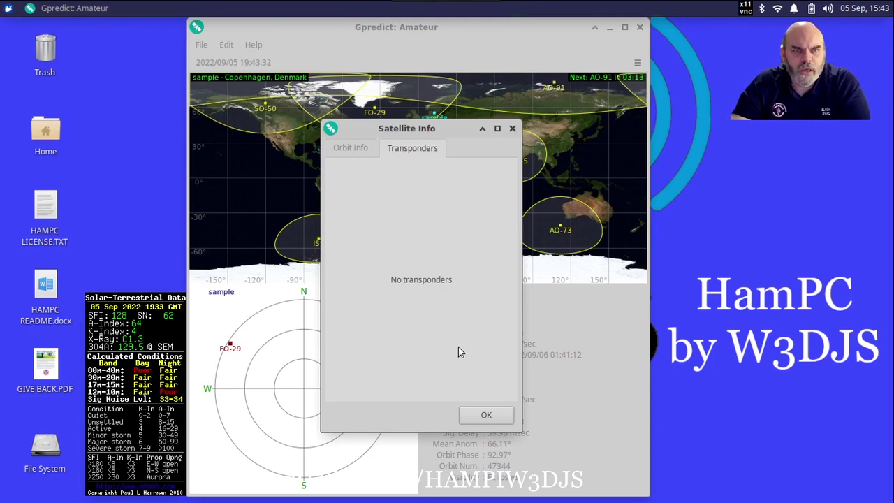
pyautogui.click(495, 416)
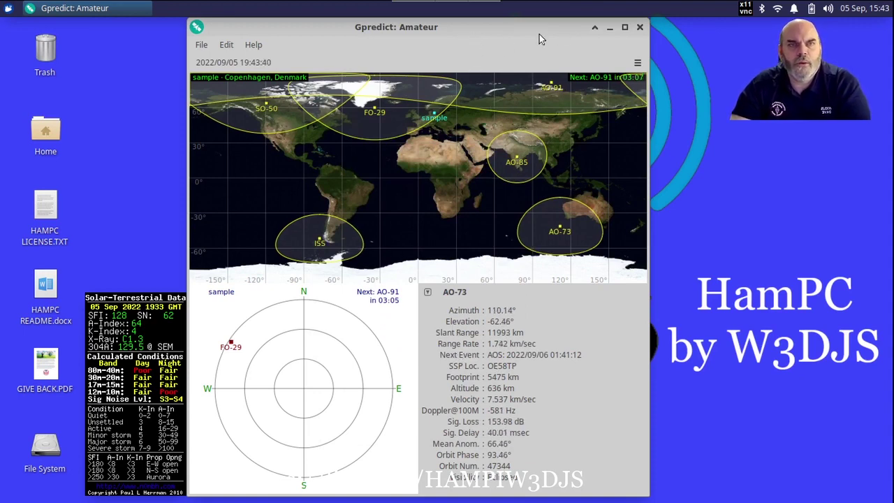
pyautogui.click(640, 28)
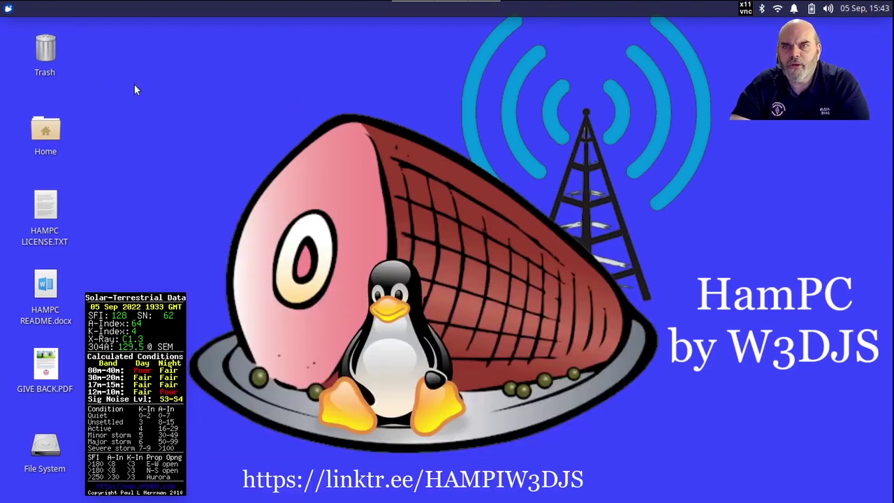
# - Launch wsjtx from the Weak Signal group of the Hamradio applications
pyautogui.click(9, 10)
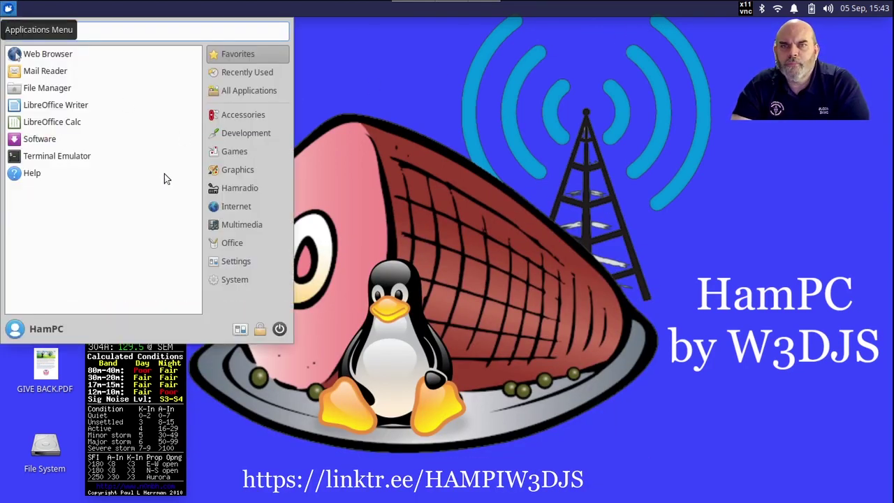
pyautogui.click(260, 187)
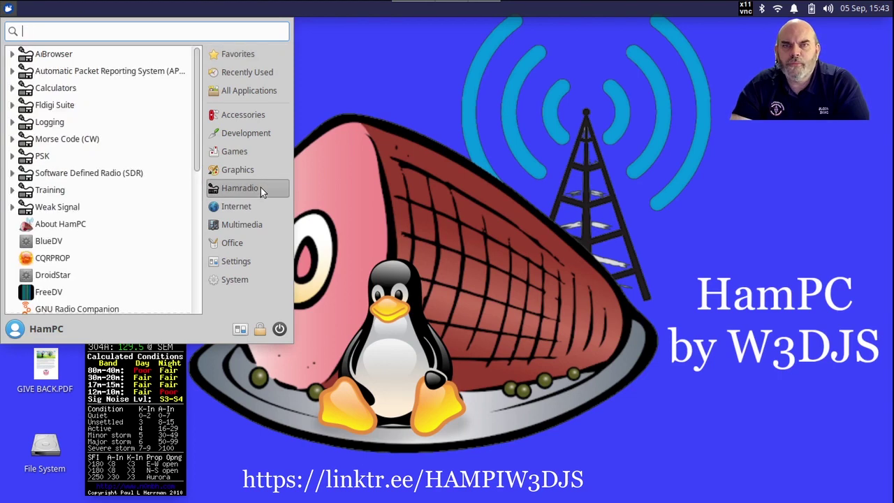
pyautogui.click(113, 211)
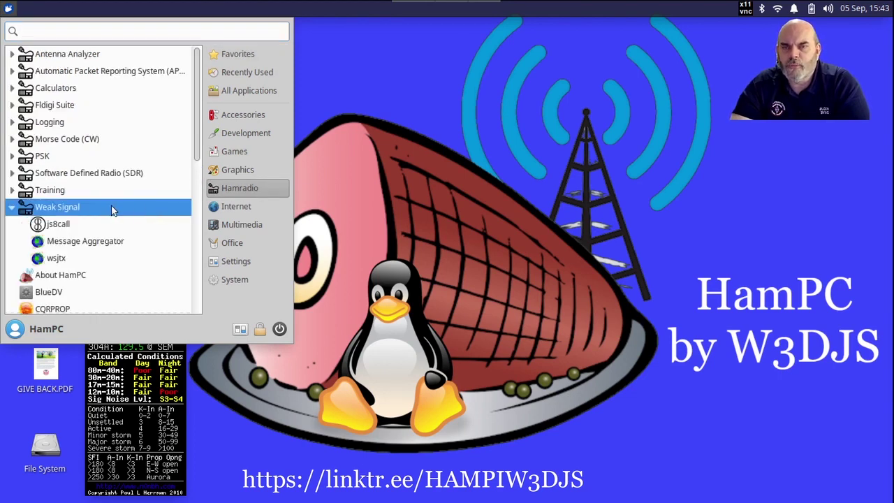
pyautogui.click(103, 262)
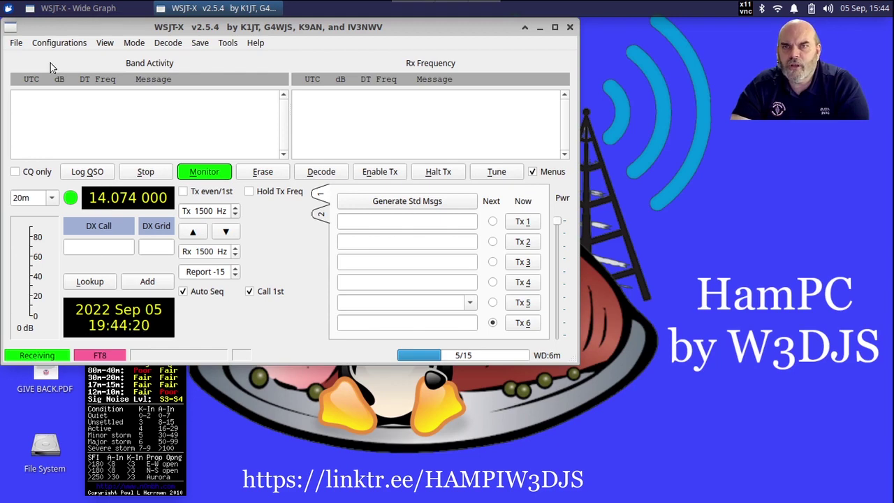
# - Open the WSJT-X settings and enter the operator's callsign and the grid EM83 in the station details
pyautogui.click(16, 43)
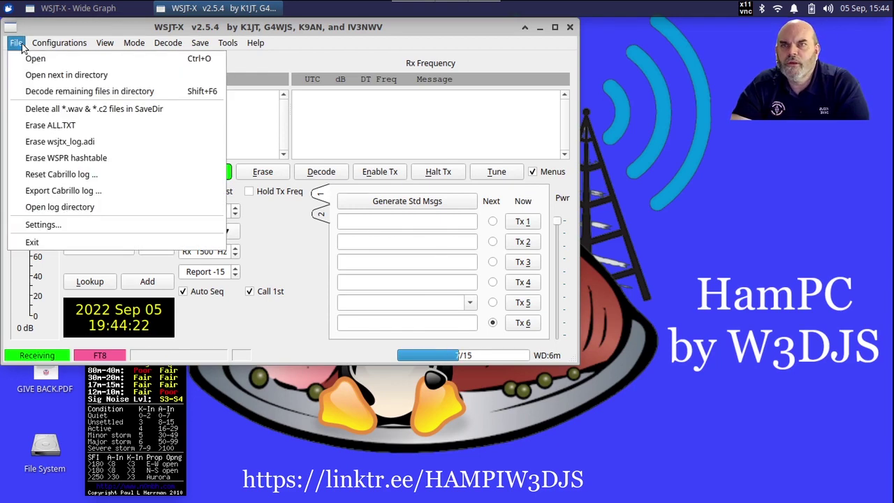
pyautogui.moveTo(132, 44)
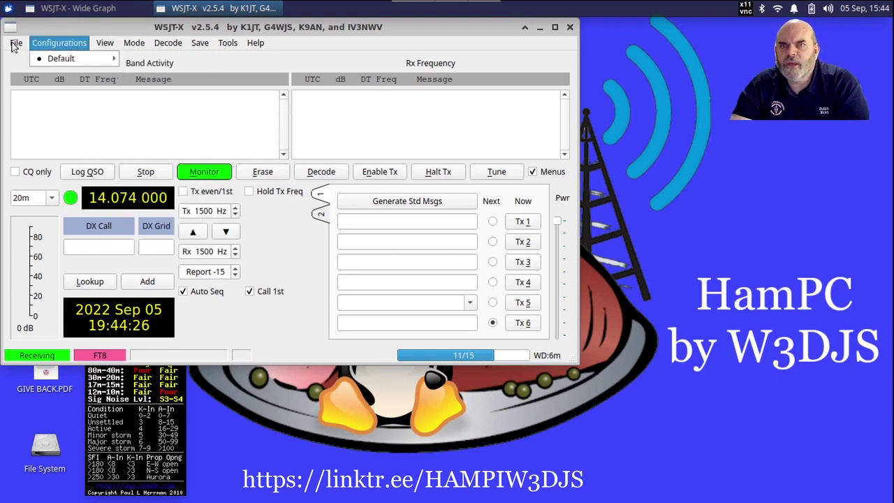
pyautogui.moveTo(16, 42)
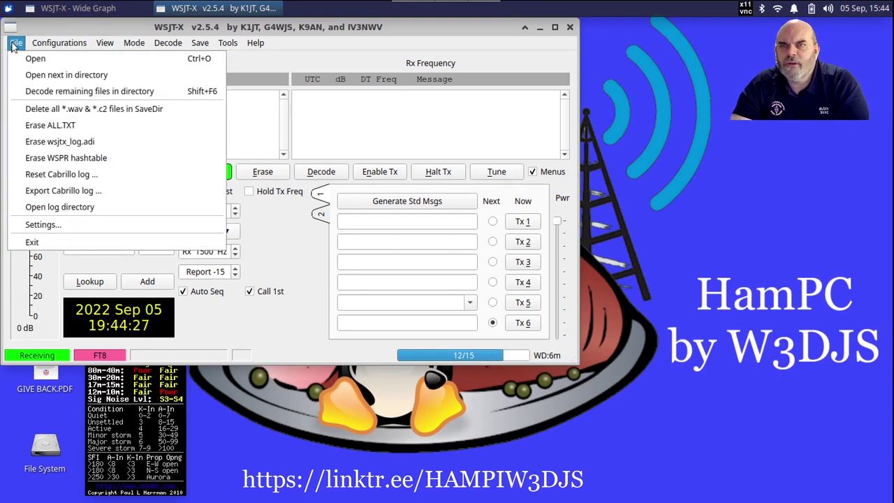
pyautogui.click(73, 219)
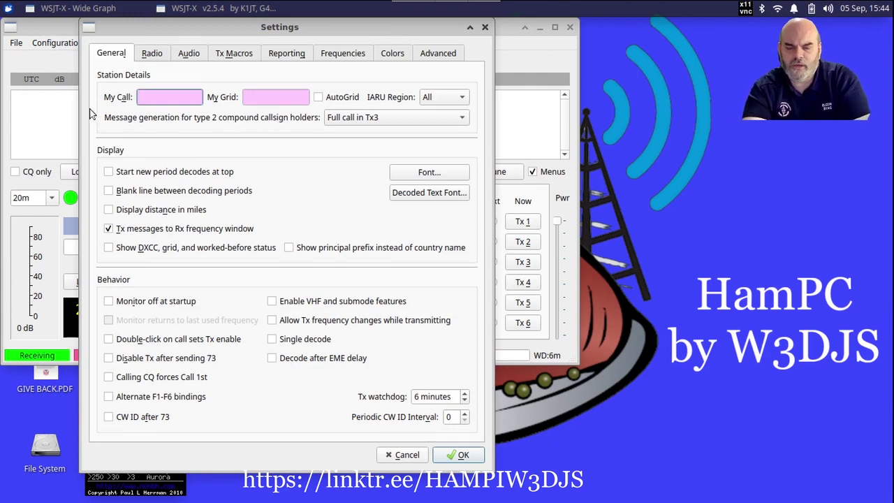
pyautogui.write('W3DJS')
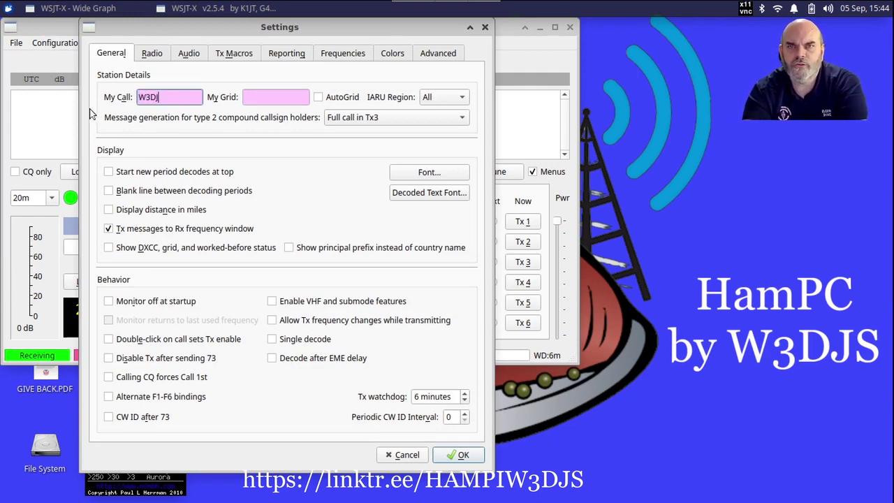
pyautogui.press('Tab')
pyautogui.write('EM83')
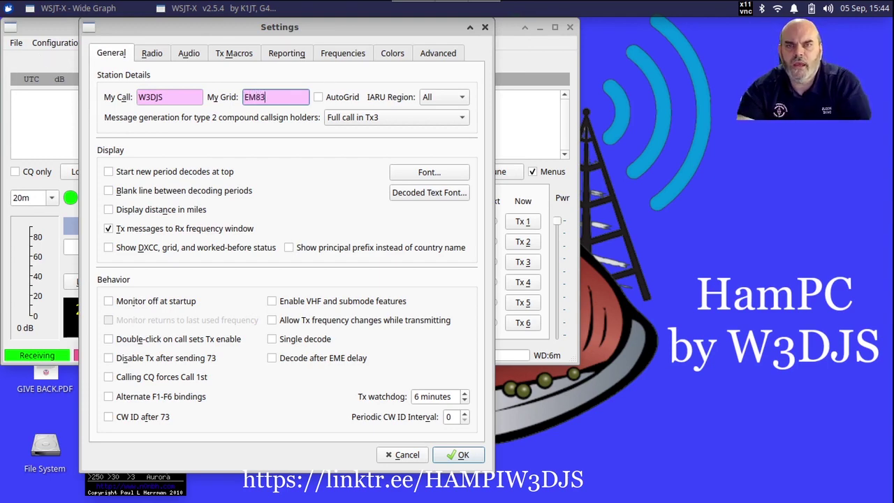
# - Enable blank lines between decoding periods, distance in miles, DXCC, grid and worked-before status, and double-click on call sets Tx enable
pyautogui.click(145, 191)
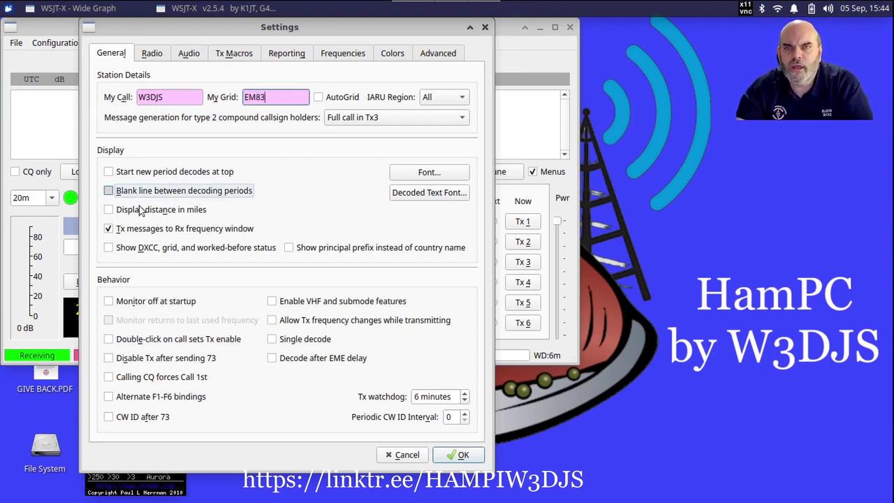
pyautogui.click(142, 210)
pyautogui.click(153, 250)
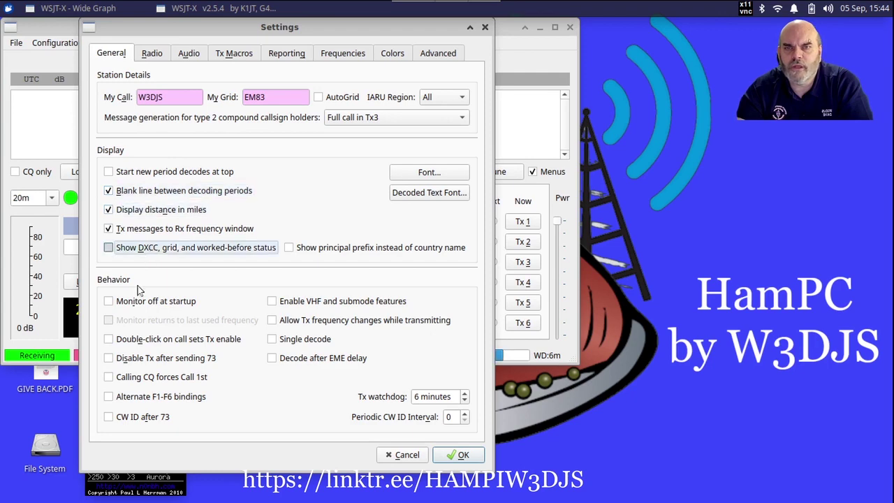
pyautogui.click(141, 341)
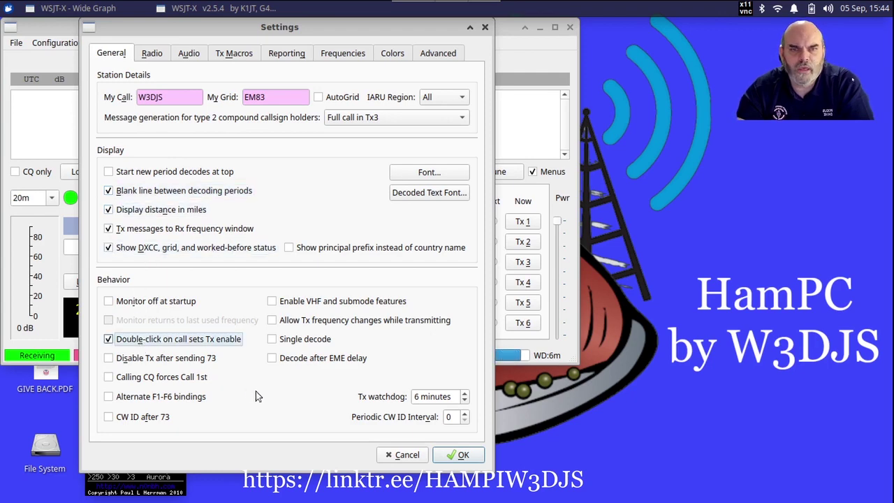
# - Set the soundcard input and output to the Burr-Brown USB Audio CODEC analog-stereo ALSA devices in the audio settings
pyautogui.click(189, 54)
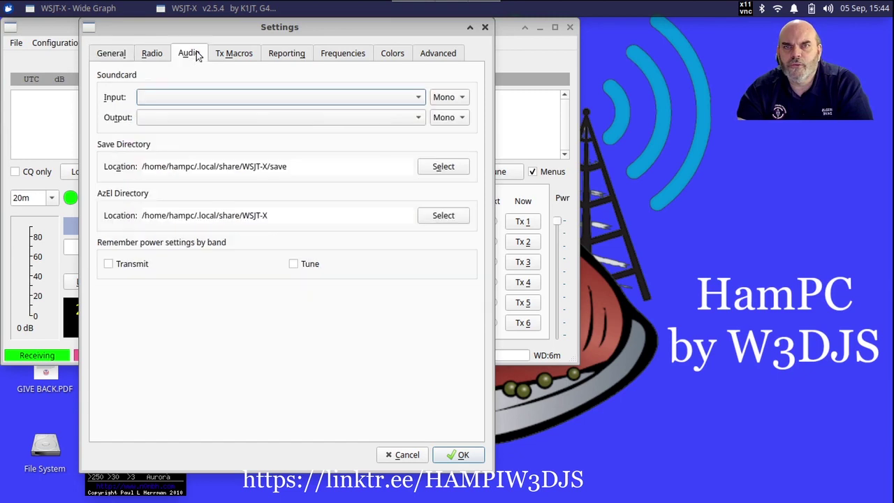
pyautogui.click(248, 100)
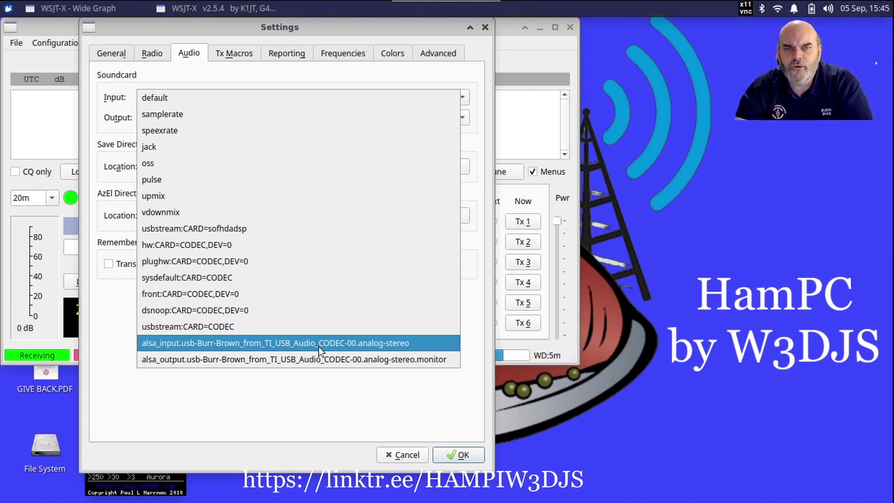
pyautogui.click(318, 343)
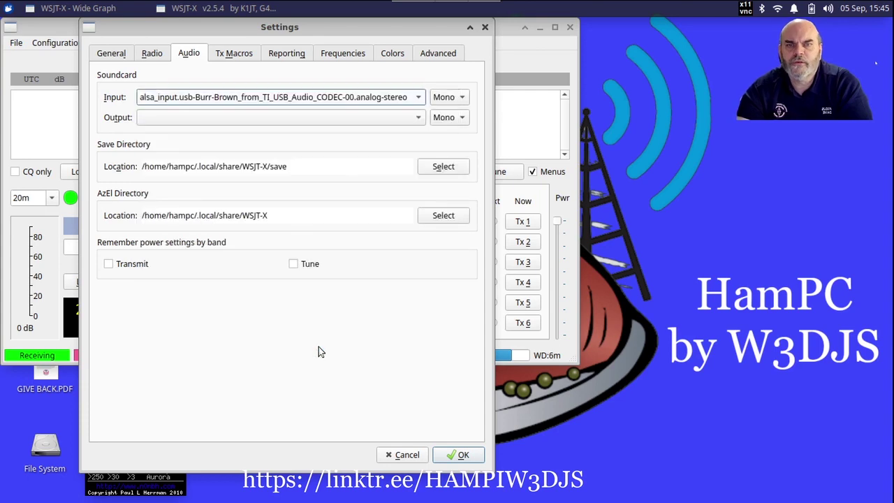
pyautogui.click(216, 118)
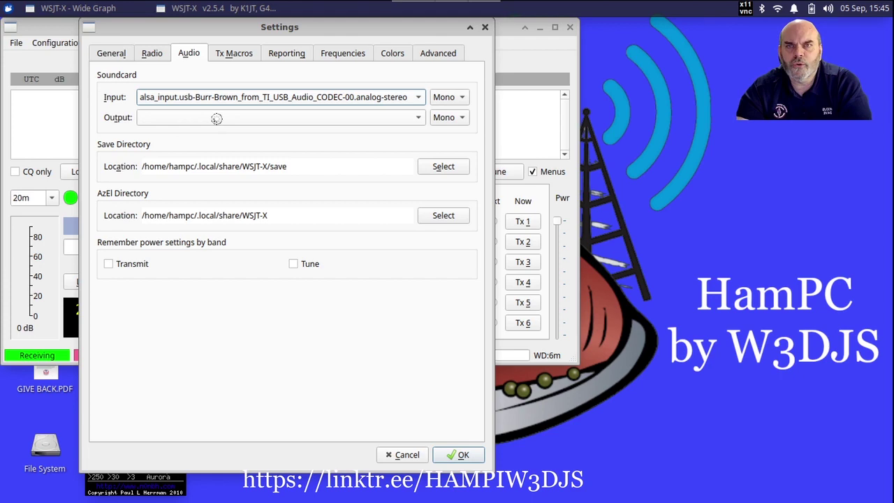
pyautogui.scroll(-1, 234, 353)
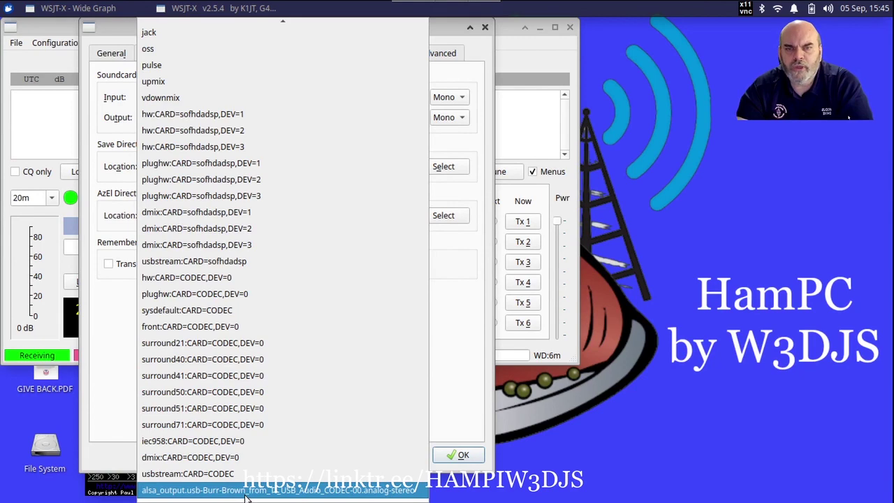
pyautogui.click(248, 491)
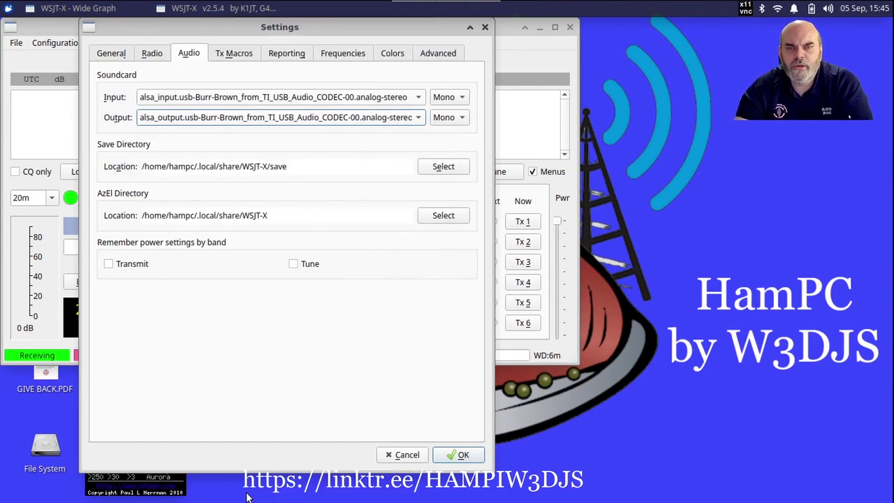
# - Select the Icom IC-7300 as the rig in the radio settings and set its serial baud rate to 19200
pyautogui.click(154, 54)
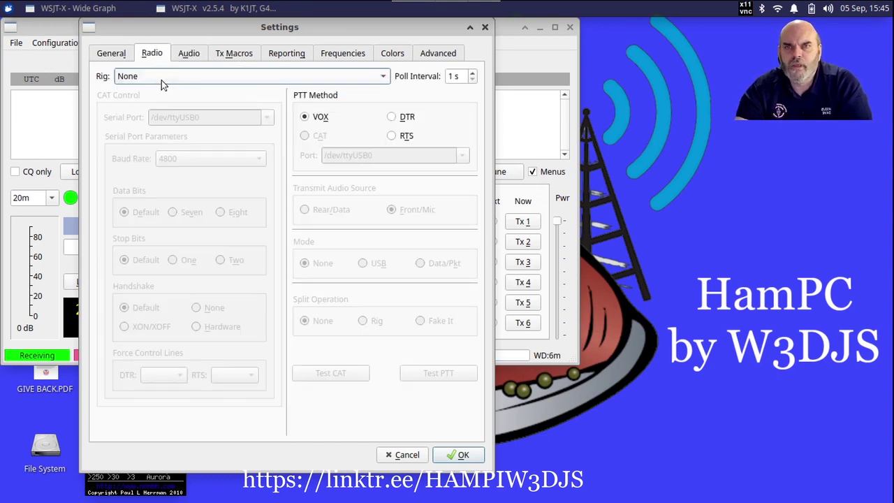
pyautogui.click(162, 78)
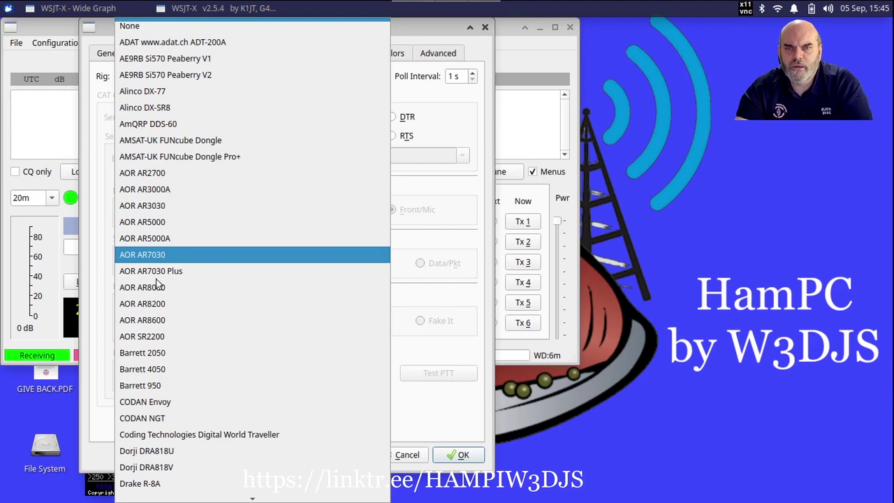
pyautogui.scroll(-15, 228, 355)
pyautogui.scroll(-4, 227, 360)
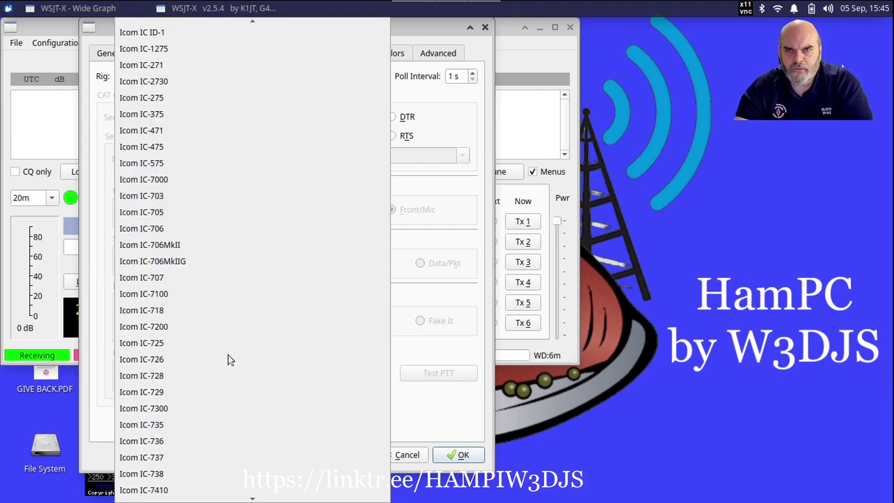
pyautogui.click(169, 413)
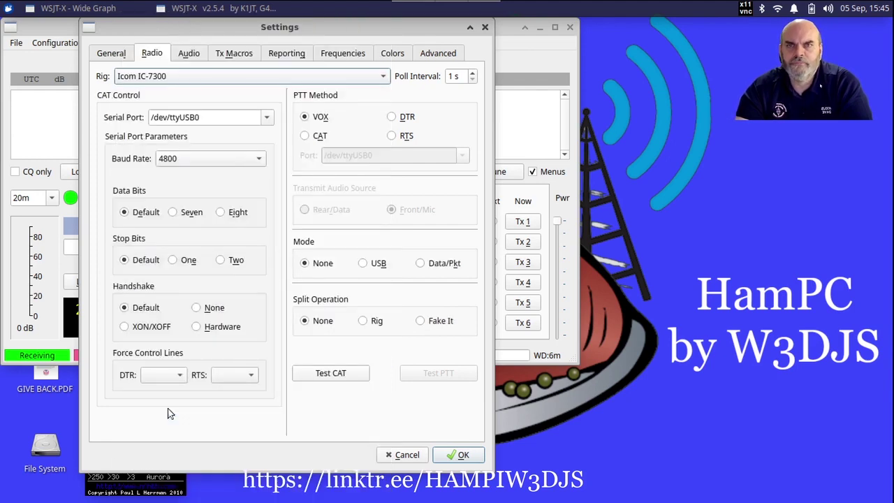
pyautogui.click(233, 160)
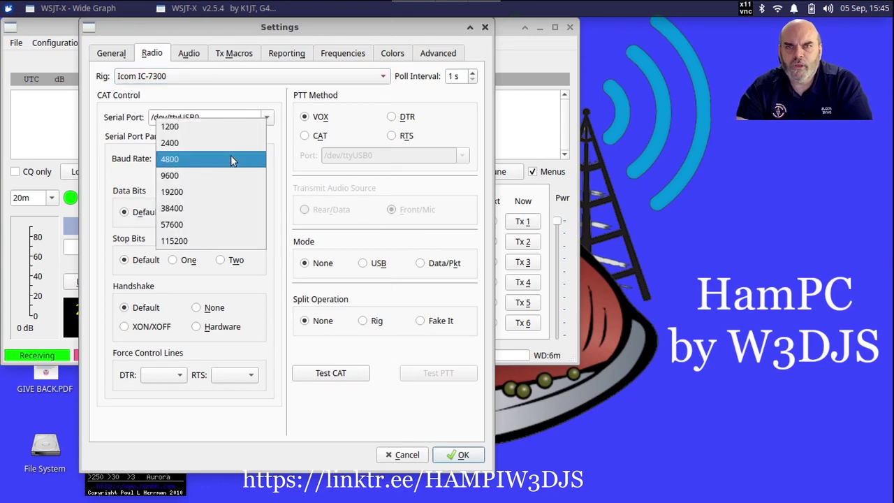
pyautogui.click(222, 189)
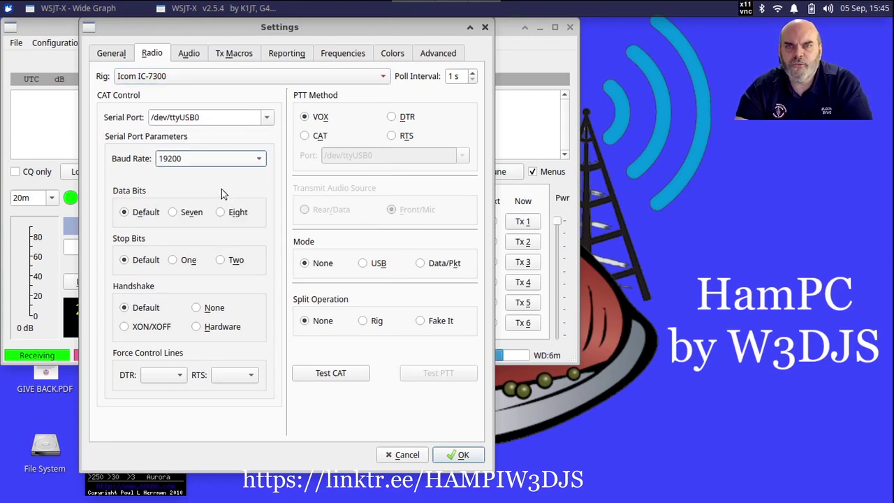
# - Set the PTT method to CAT, mode to Data/Pkt and split operation to Fake It, and test CAT before accepting the settings
pyautogui.click(306, 136)
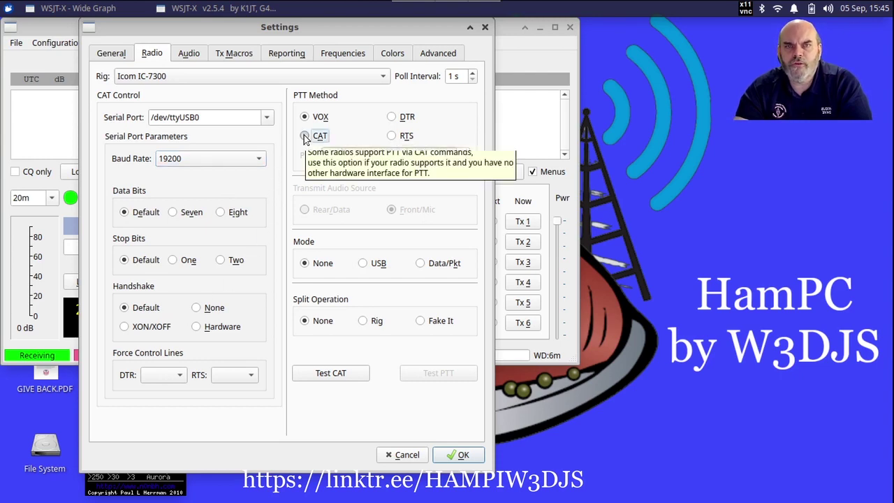
pyautogui.click(421, 264)
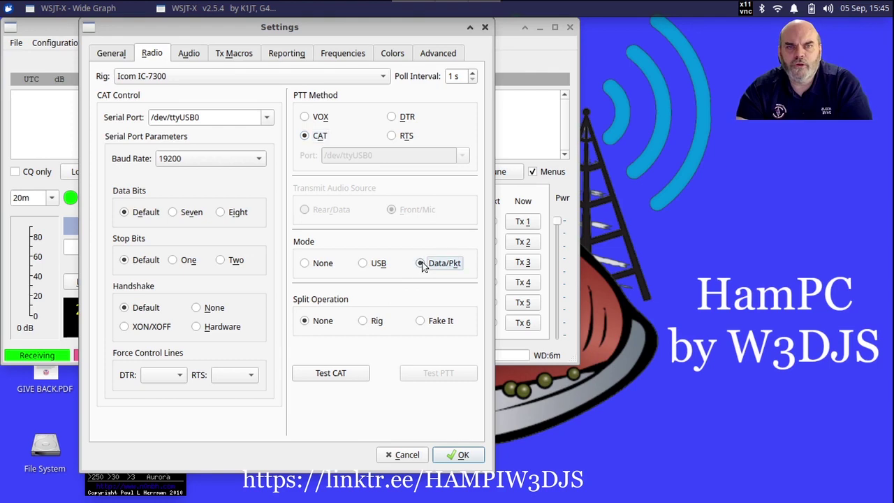
pyautogui.click(421, 323)
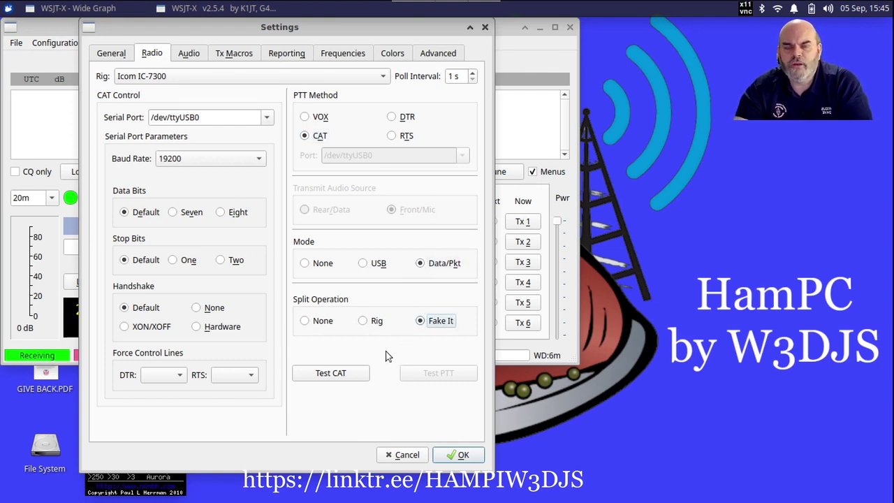
pyautogui.click(356, 381)
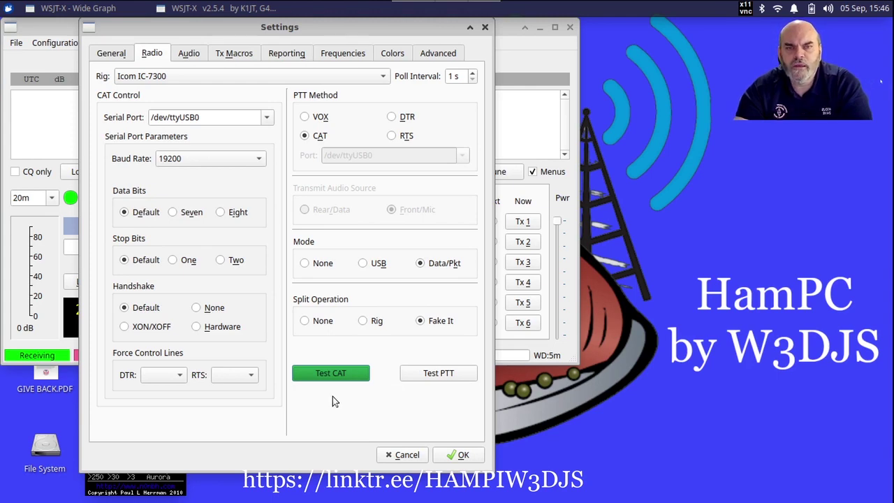
pyautogui.click(461, 455)
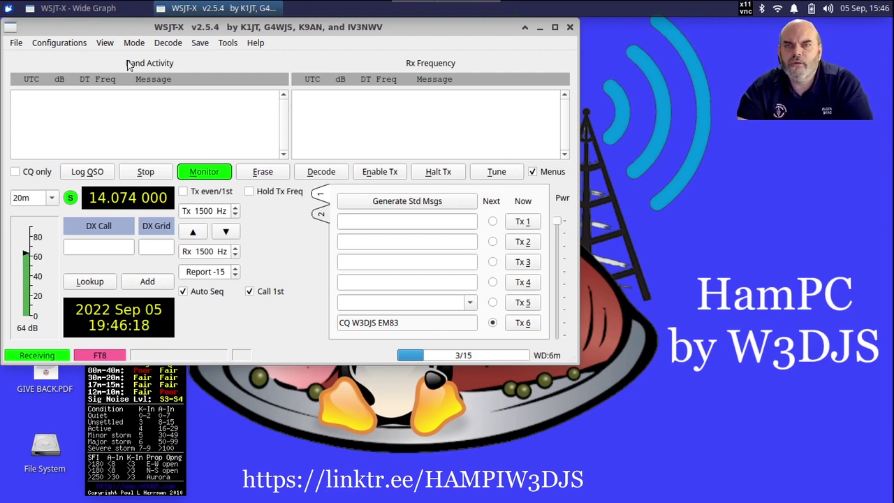
# - Bring up the Wide Graph window, move it below the decode panes and return to the main WSJT-X window
pyautogui.click(96, 10)
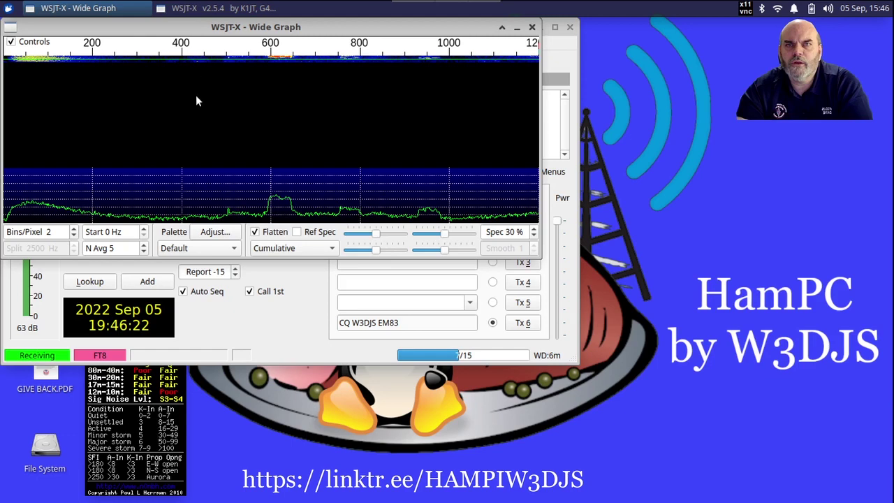
pyautogui.moveTo(195, 27); pyautogui.dragTo(195, 298)
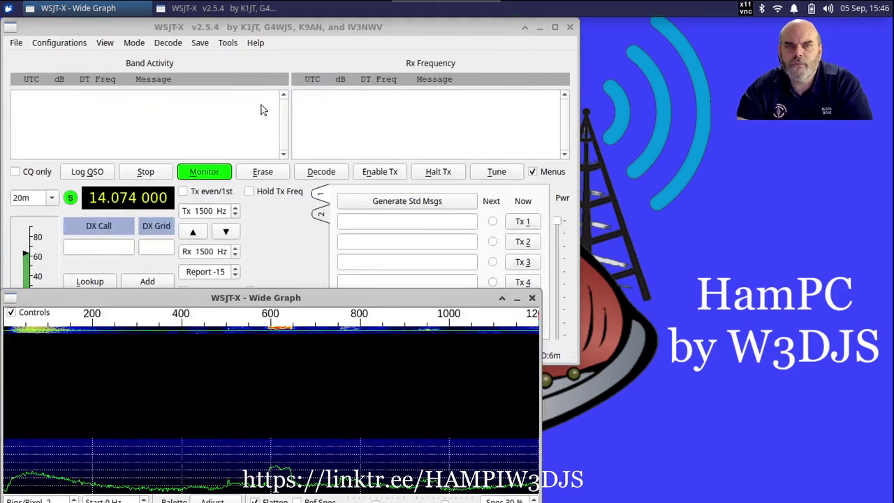
pyautogui.click(292, 43)
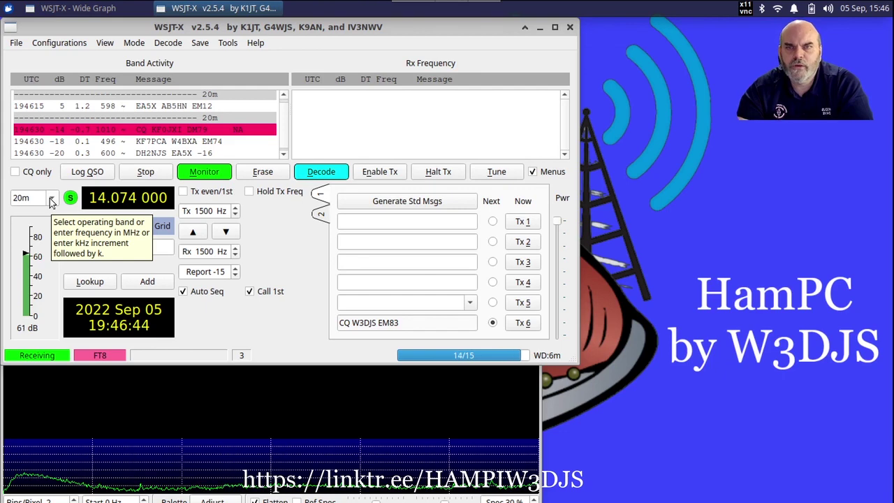
# - Answer the CQ call from the station in grid DM79, and the CQ call from the one in FN30
pyautogui.doubleClick(155, 131)
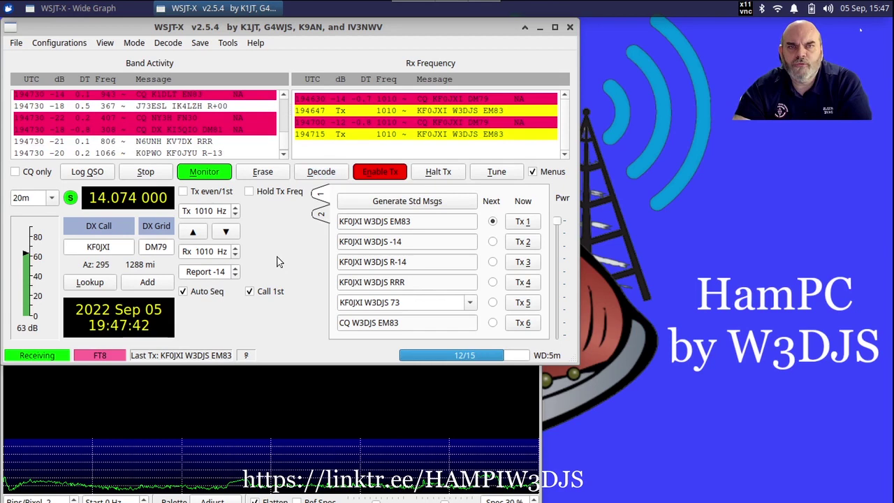
pyautogui.doubleClick(200, 105)
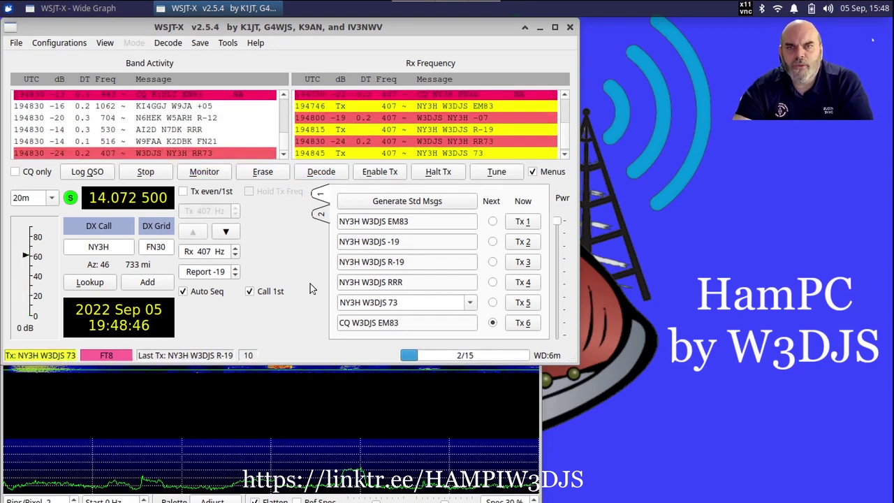
# - Log the contact with a Tx power of 75 and the operator's callsign, and answer the CQ POTA call from grid EN94
pyautogui.click(91, 176)
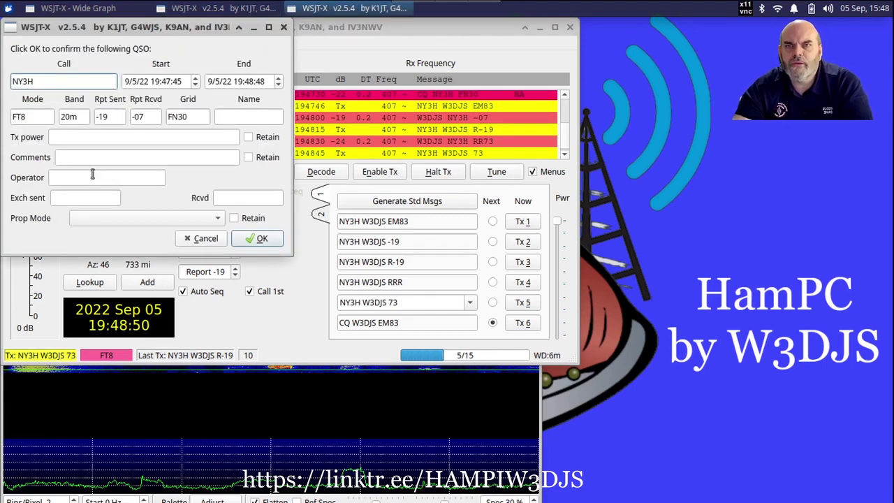
pyautogui.click(110, 137)
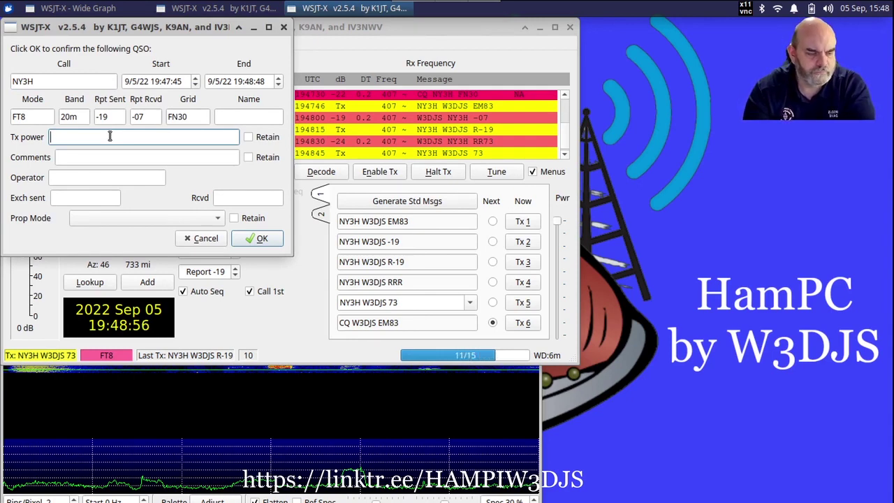
pyautogui.write('75')
pyautogui.press('Tab')
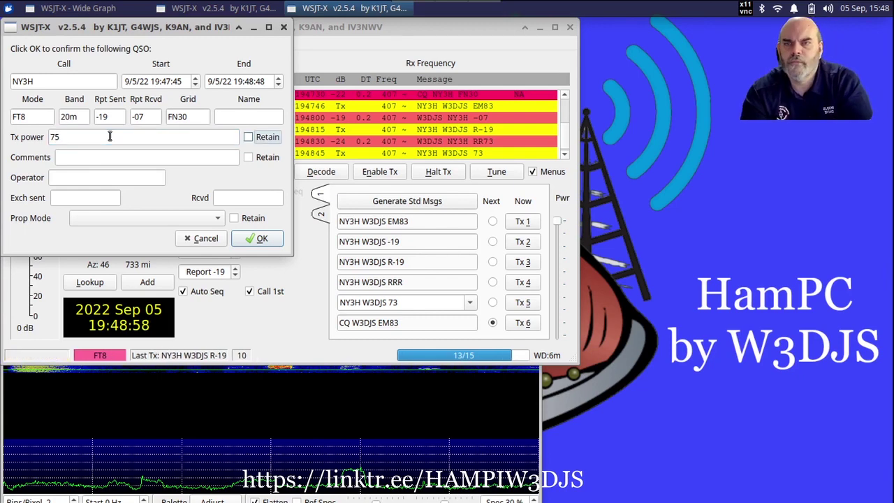
pyautogui.click(83, 177)
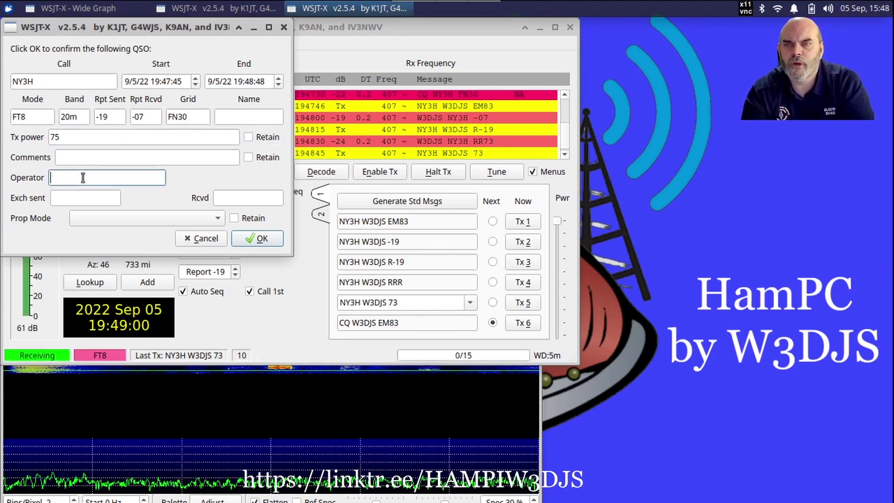
pyautogui.write('W3D')
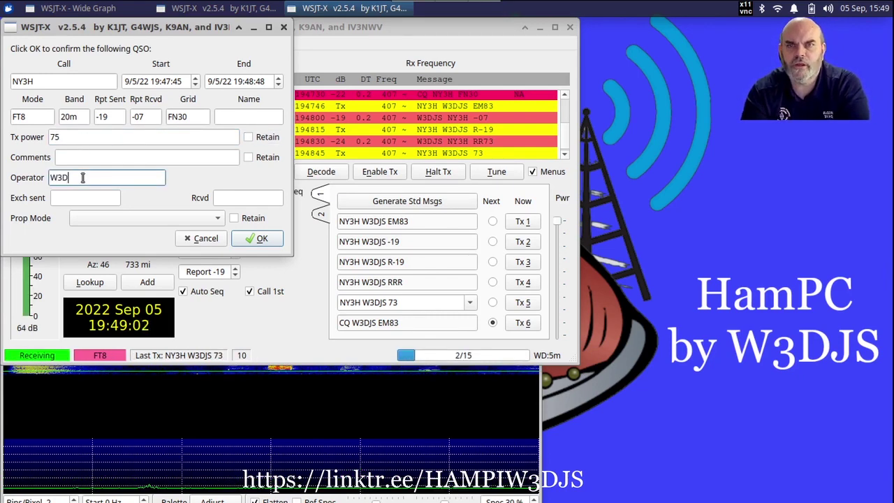
pyautogui.write('JS')
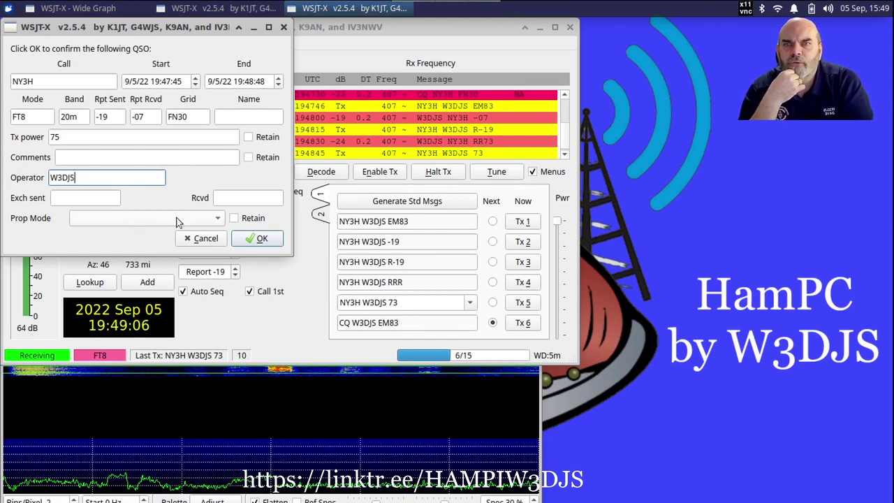
pyautogui.click(261, 240)
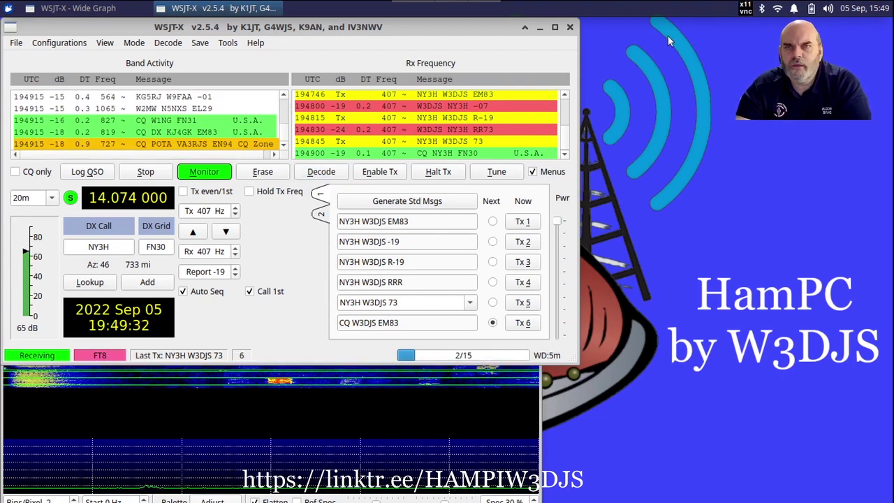
pyautogui.doubleClick(239, 144)
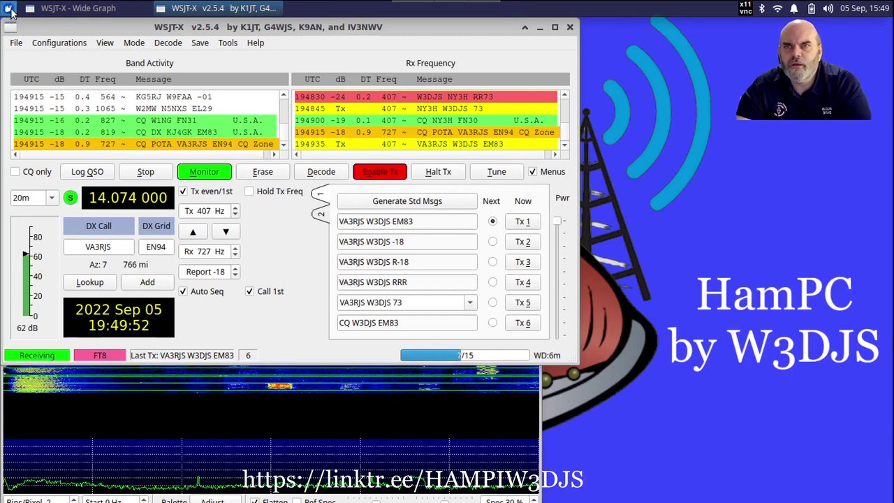
# - Launch CubicSDR from the Software Defined Radio group of the Hamradio applications and bring its SDR Devices window forward
pyautogui.click(10, 8)
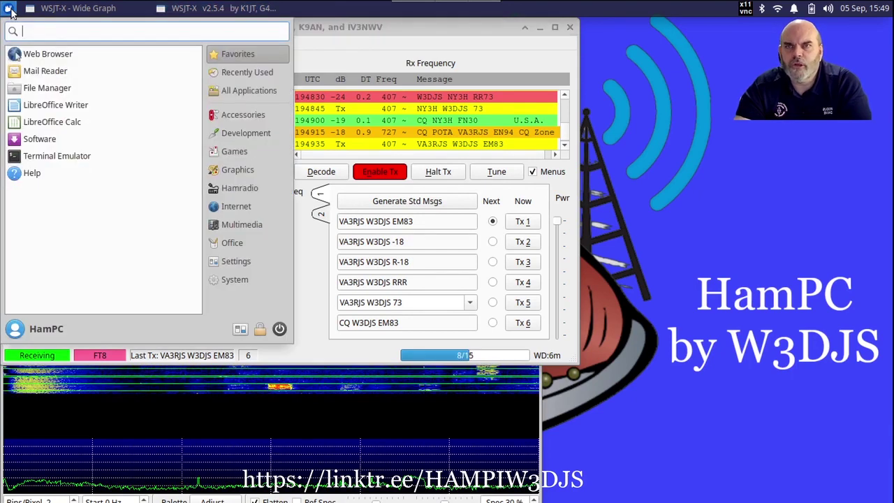
pyautogui.click(242, 192)
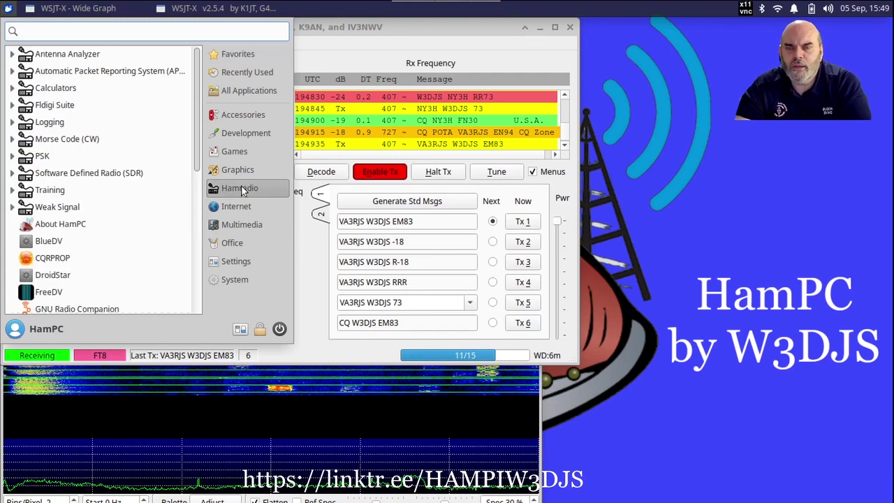
pyautogui.click(61, 176)
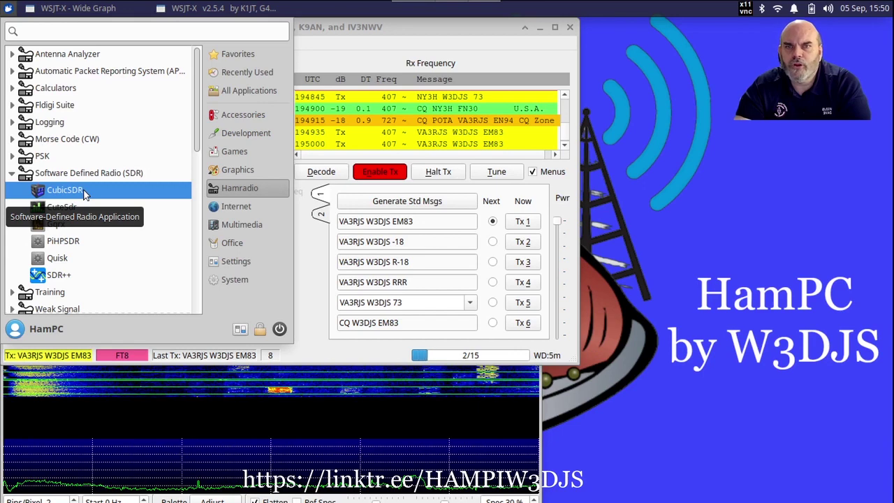
pyautogui.click(83, 190)
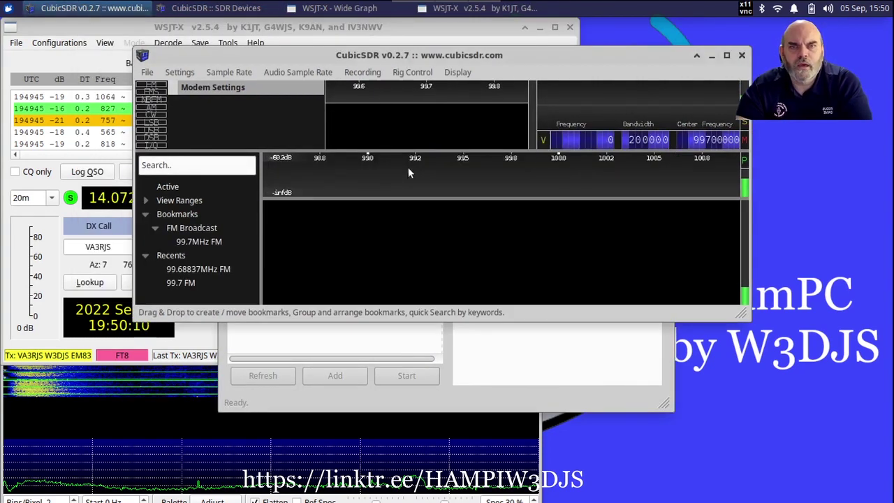
pyautogui.click(447, 344)
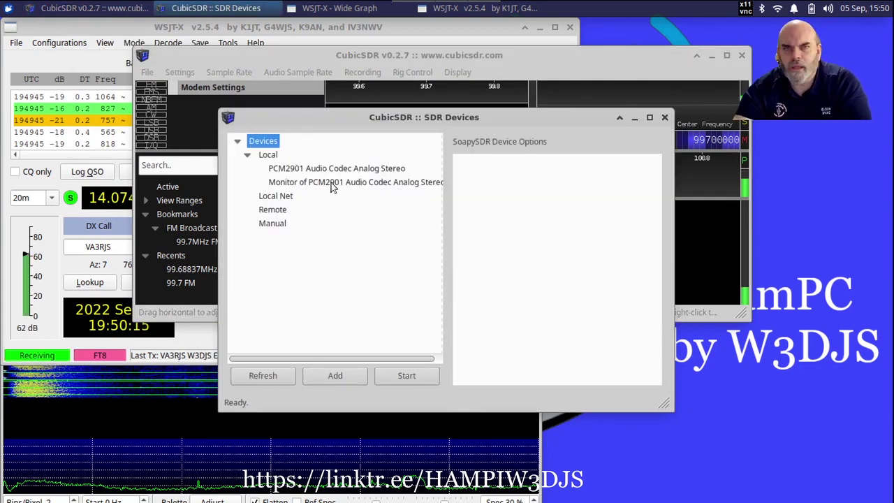
# - Refresh the SDR device list and start the local SDRplay Dev0 RSP2 receiver
pyautogui.click(287, 379)
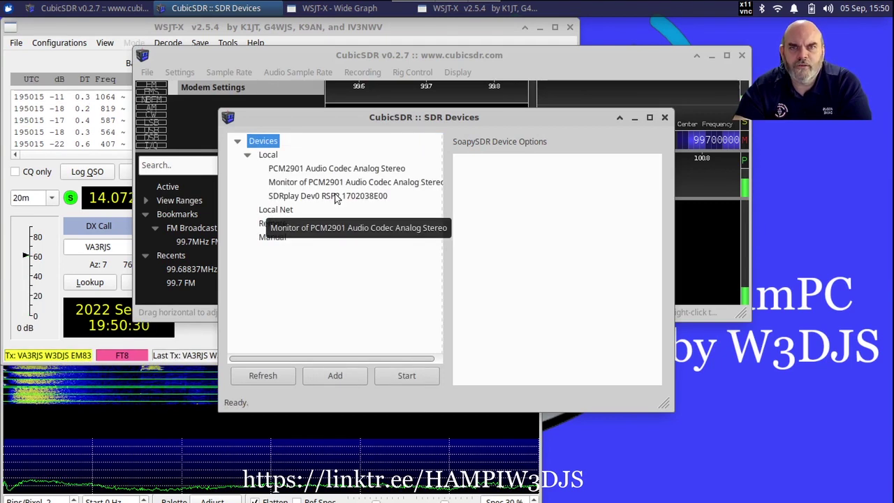
pyautogui.click(336, 198)
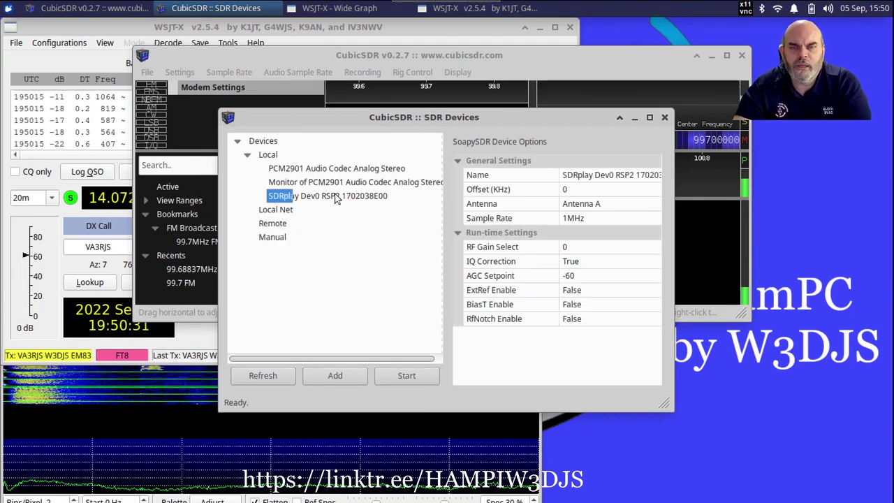
pyautogui.click(407, 376)
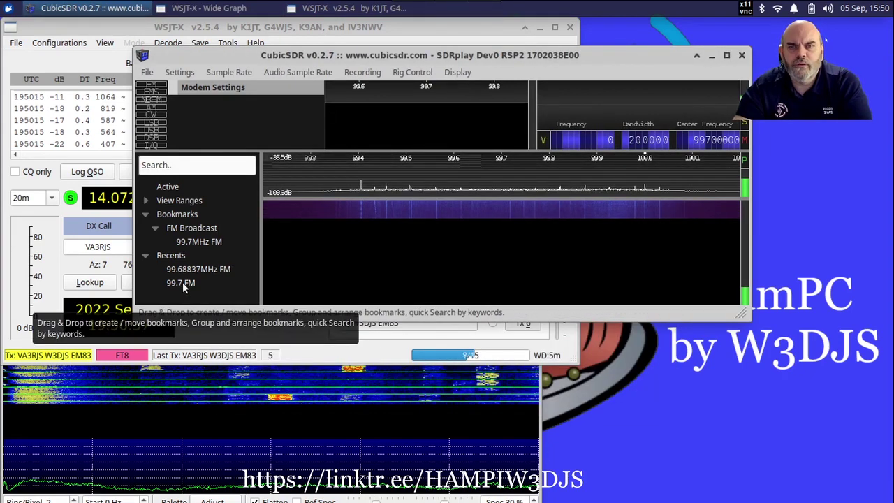
# - Activate the recent 99.7 FM station so its signal is demodulated
pyautogui.click(182, 282)
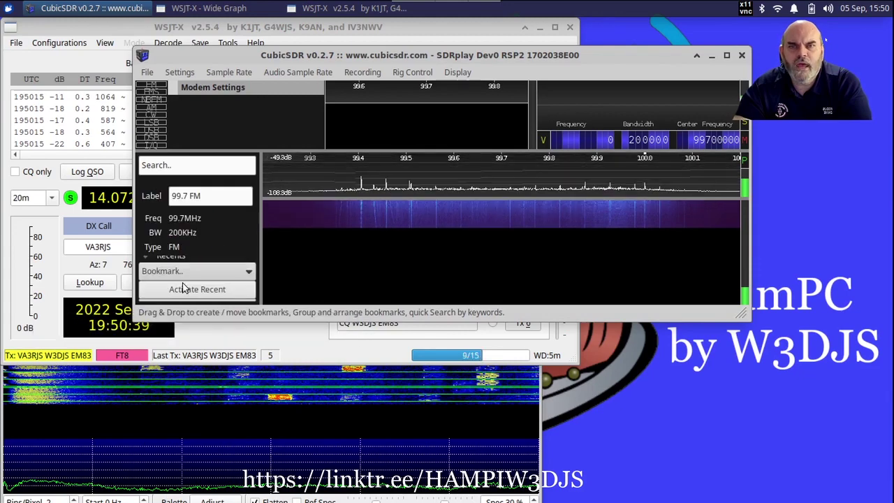
pyautogui.click(182, 287)
pyautogui.click(183, 289)
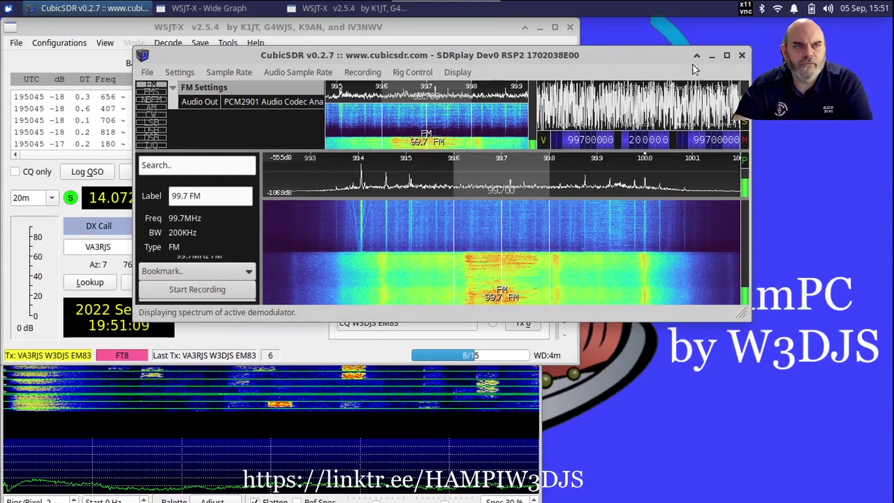
# - Move the CubicSDR window aside and disable automatic transmission in the main WSJT-X window
pyautogui.moveTo(693, 65); pyautogui.dragTo(745, 65)
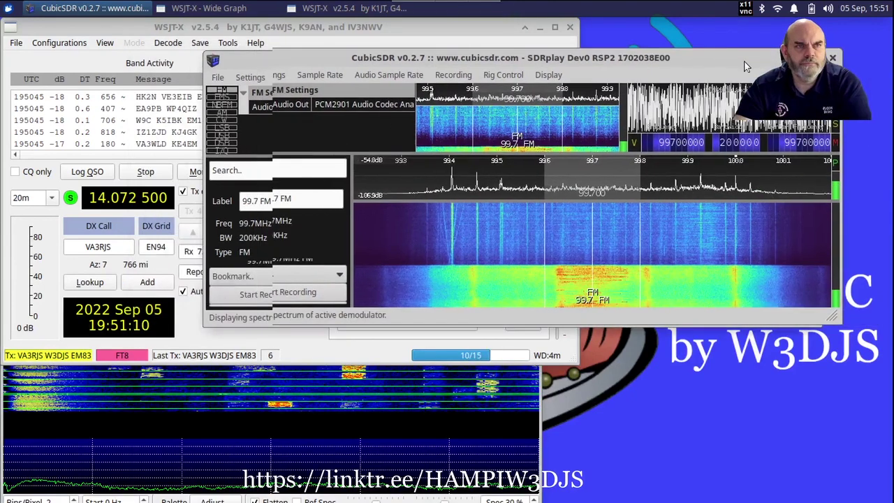
pyautogui.click(415, 47)
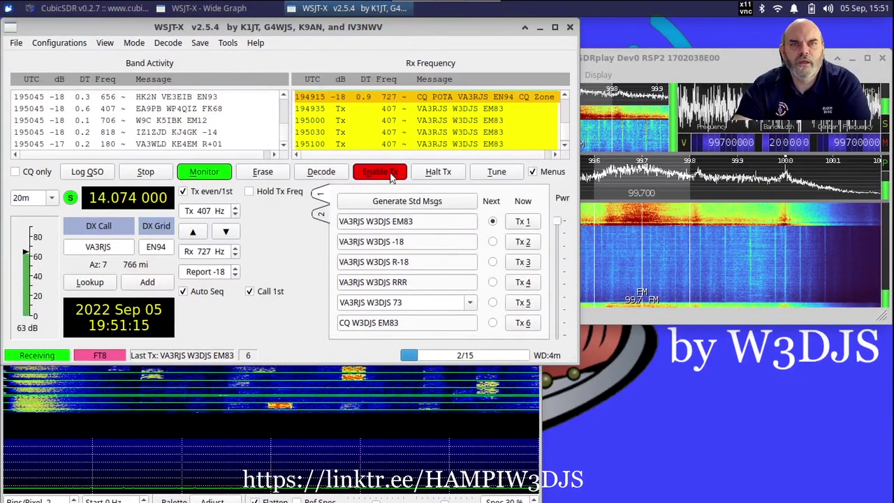
pyautogui.click(358, 172)
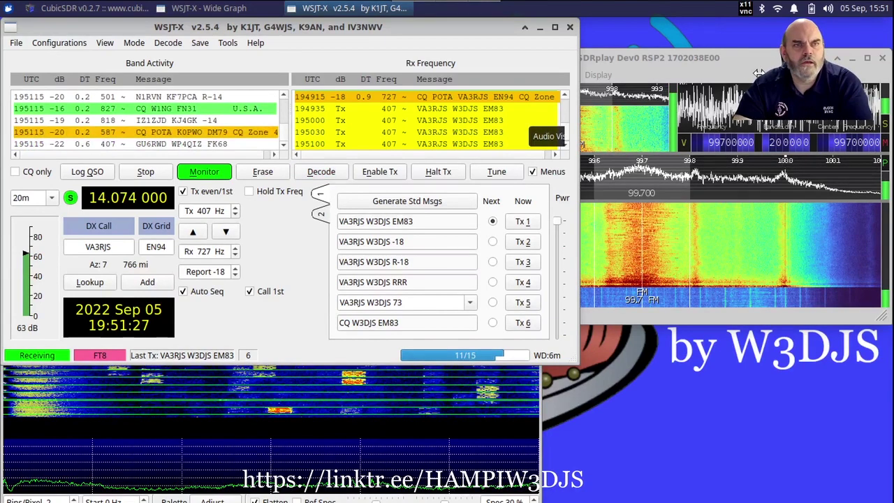
# - Close CubicSDR and WSJT-X to return to the empty desktop
pyautogui.click(811, 65)
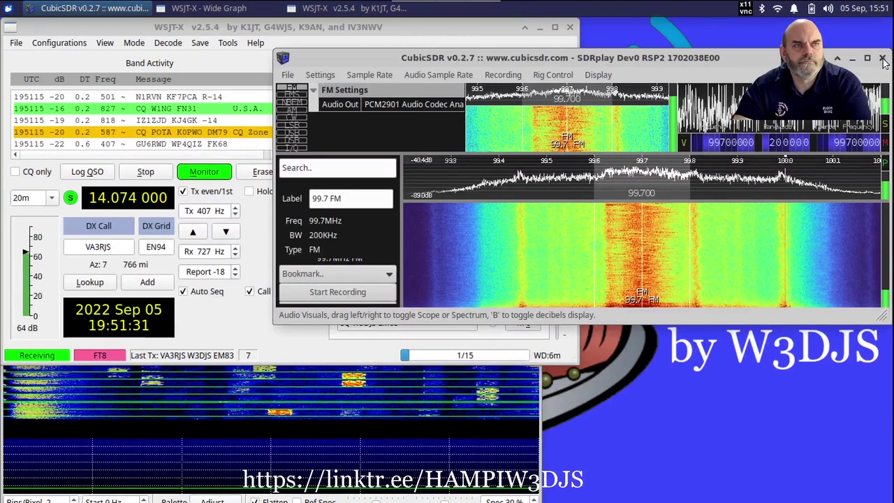
pyautogui.click(883, 58)
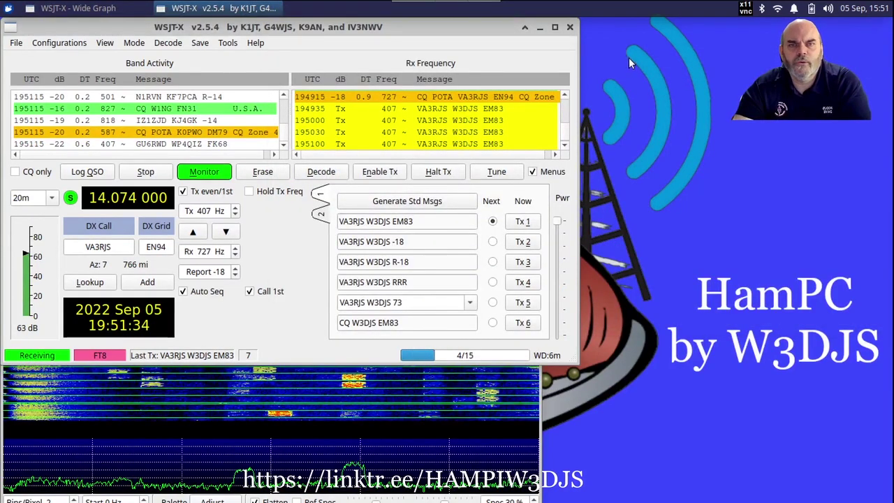
pyautogui.click(570, 27)
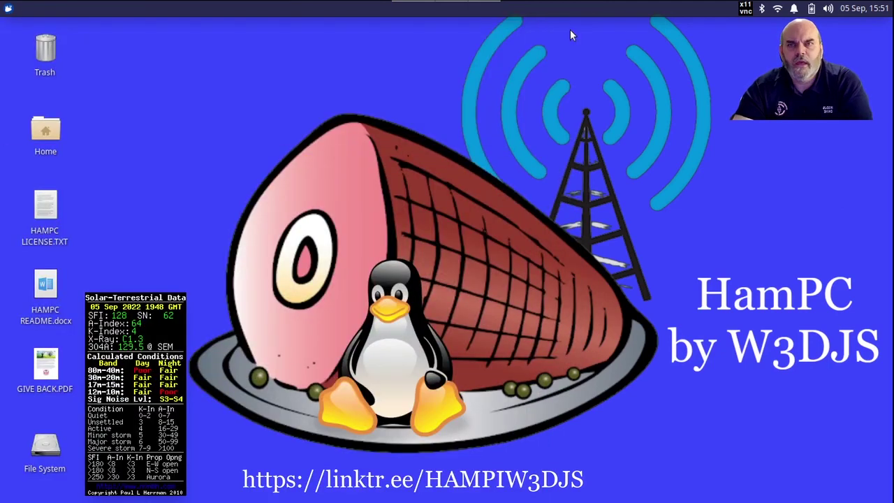
# - Look through the Antenna Analyzer group of the Hamradio applications and launch Xastir from the Automatic Packet Reporting System group
pyautogui.click(7, 10)
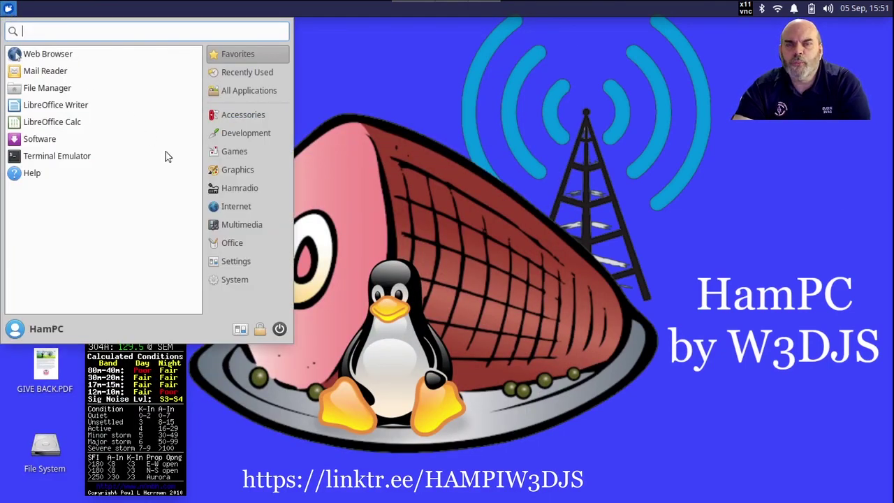
pyautogui.click(241, 191)
pyautogui.click(241, 190)
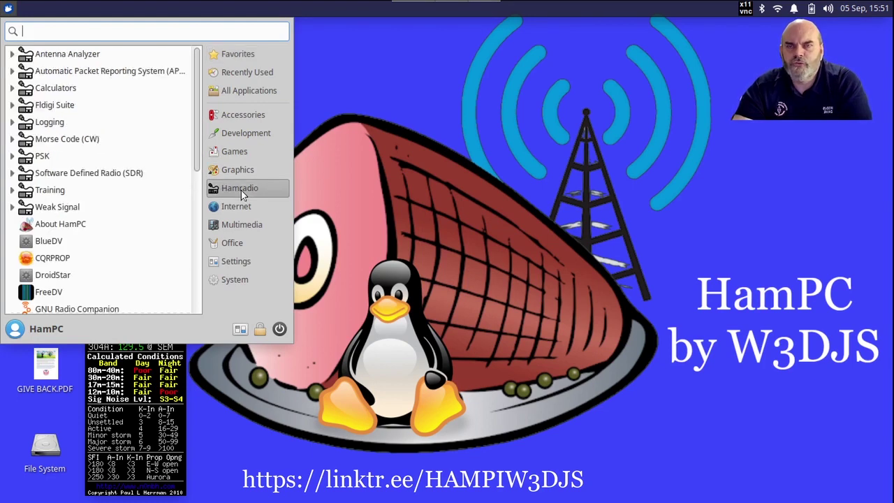
pyautogui.click(54, 58)
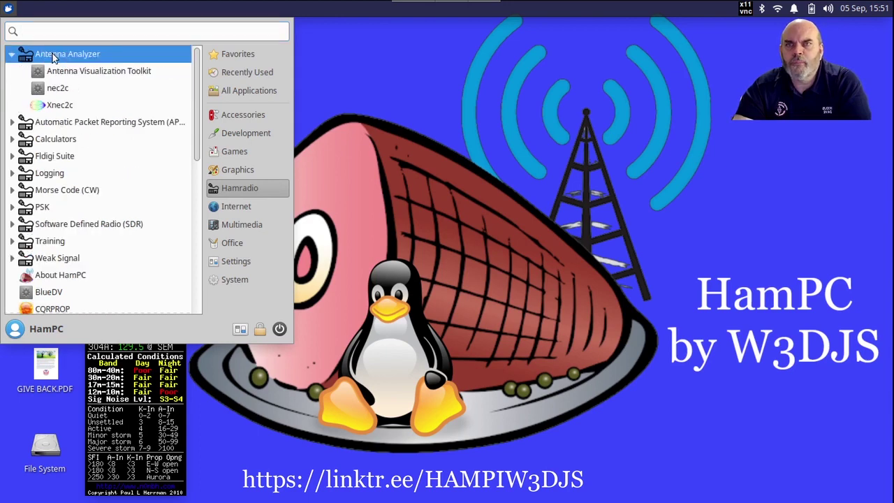
pyautogui.click(62, 125)
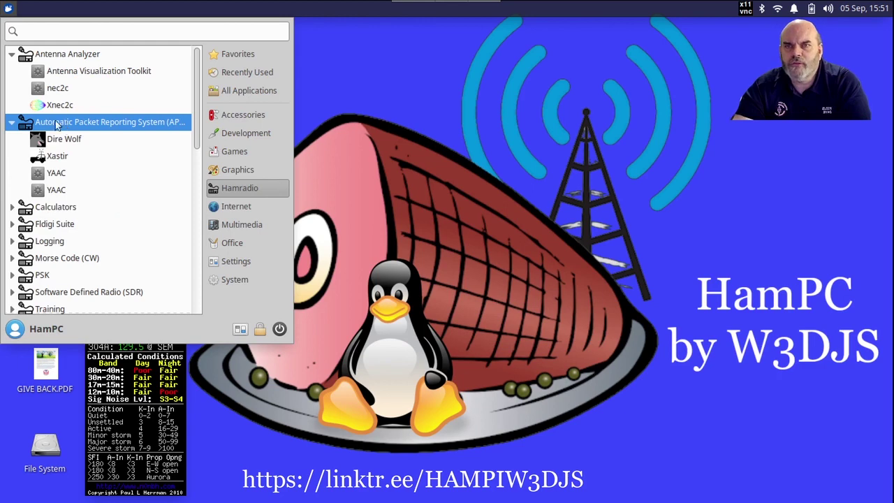
pyautogui.click(59, 123)
pyautogui.click(12, 73)
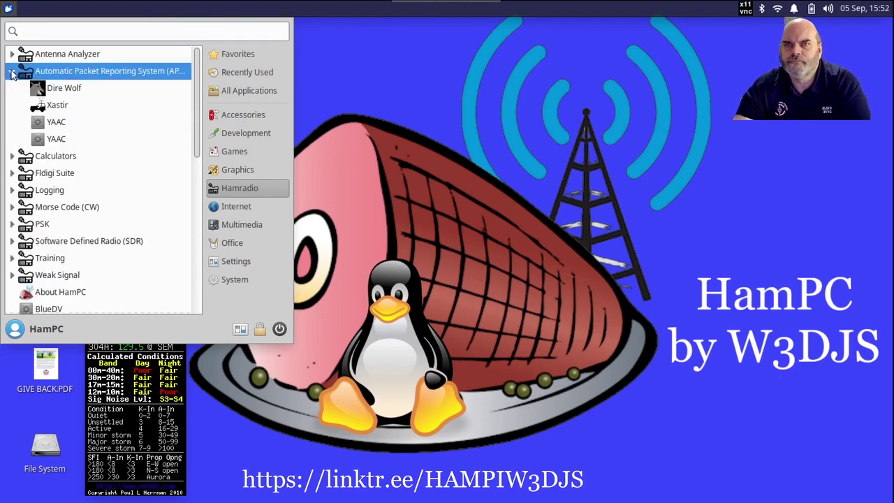
pyautogui.click(66, 108)
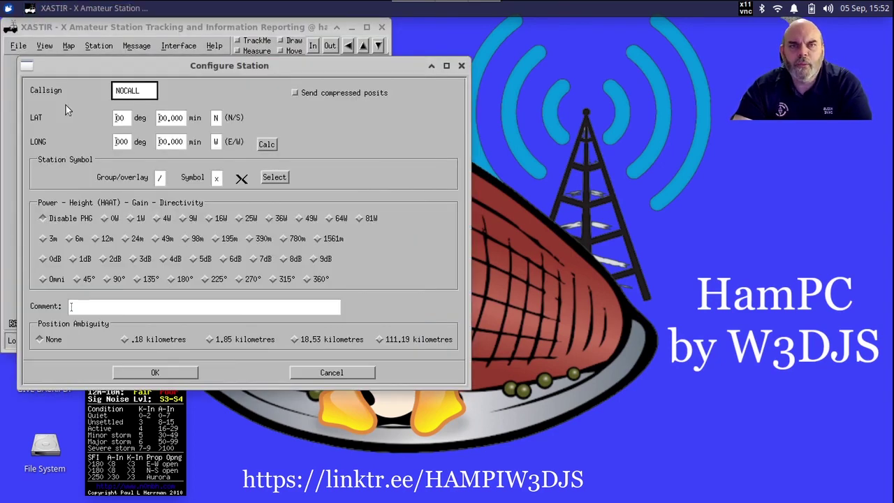
# - Replace the placeholder callsign with the operator's callsign in the station configuration and accept it
pyautogui.doubleClick(144, 90)
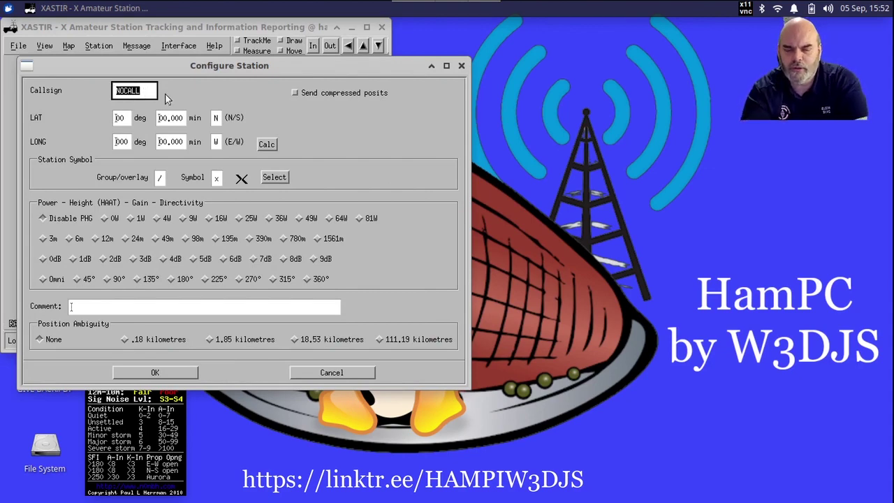
pyautogui.write('W3DJS')
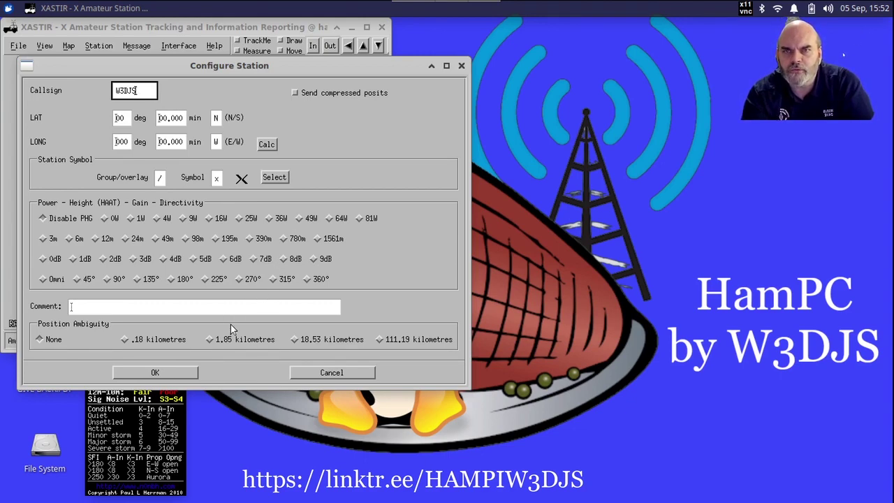
pyautogui.click(188, 372)
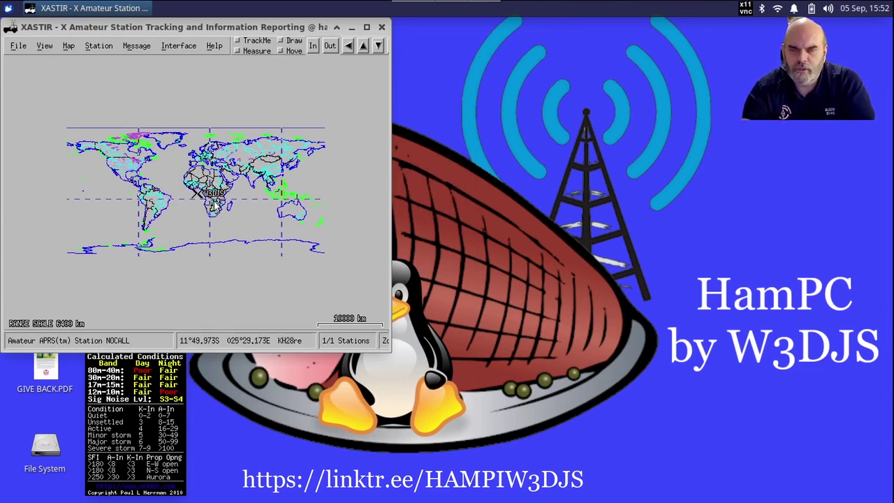
# - Add an Internet Server interface with the preset host rotate.aprs.net and port 14580, entering the operator's pass-code
pyautogui.scroll(1, 216, 204)
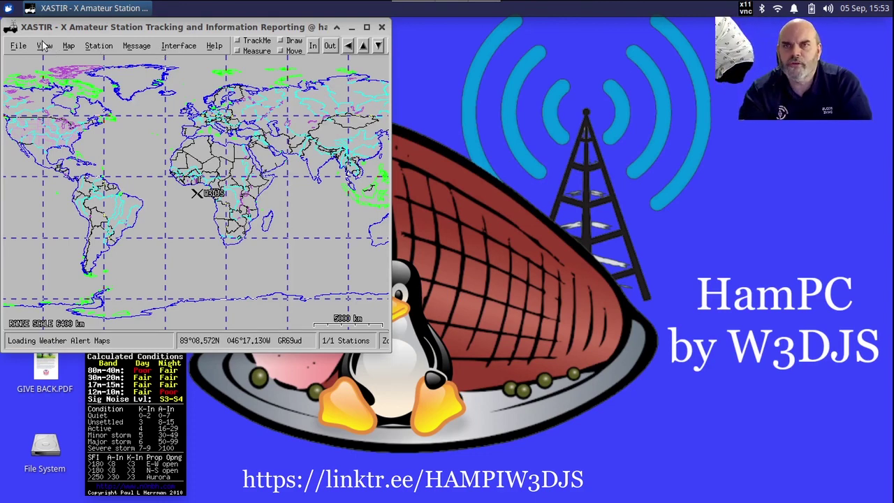
pyautogui.click(17, 46)
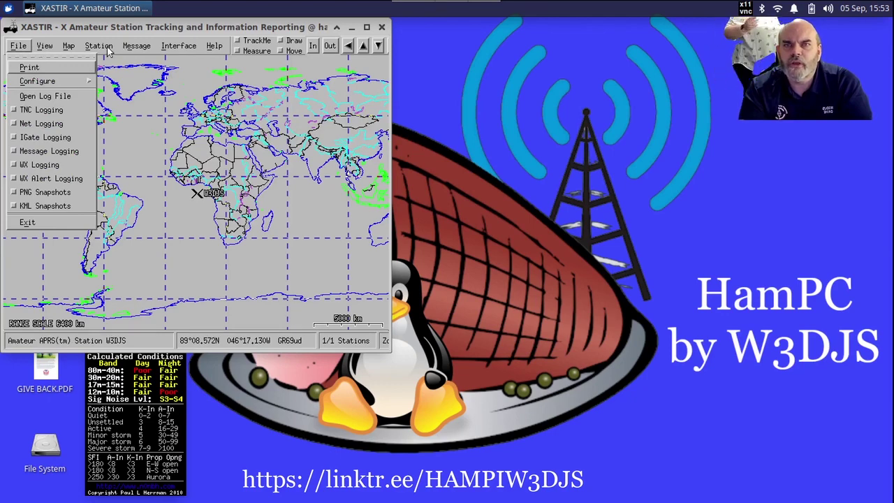
pyautogui.click(178, 46)
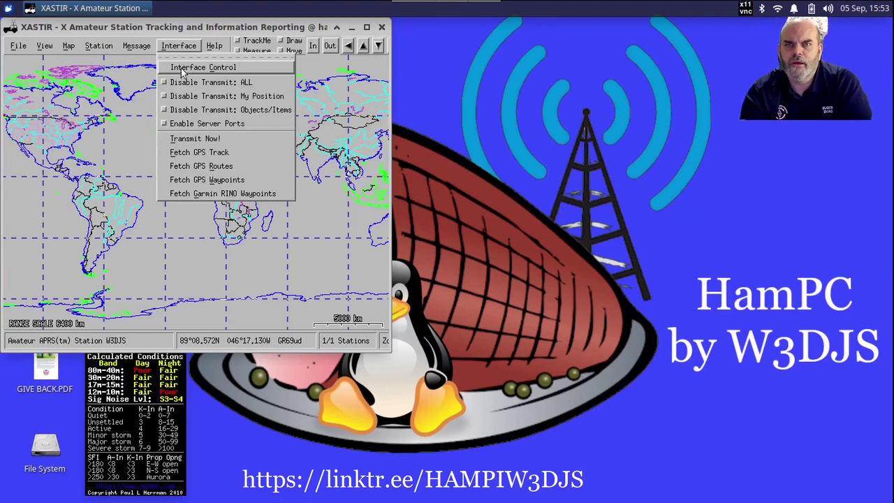
pyautogui.click(183, 68)
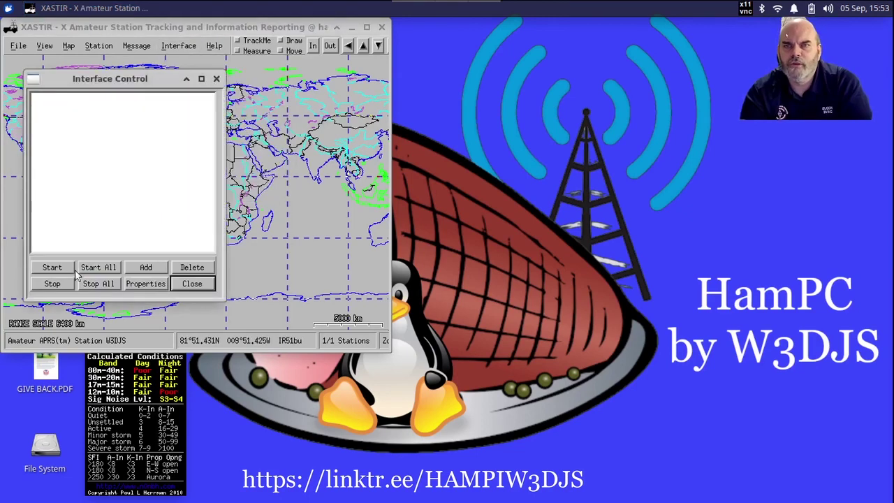
pyautogui.click(145, 268)
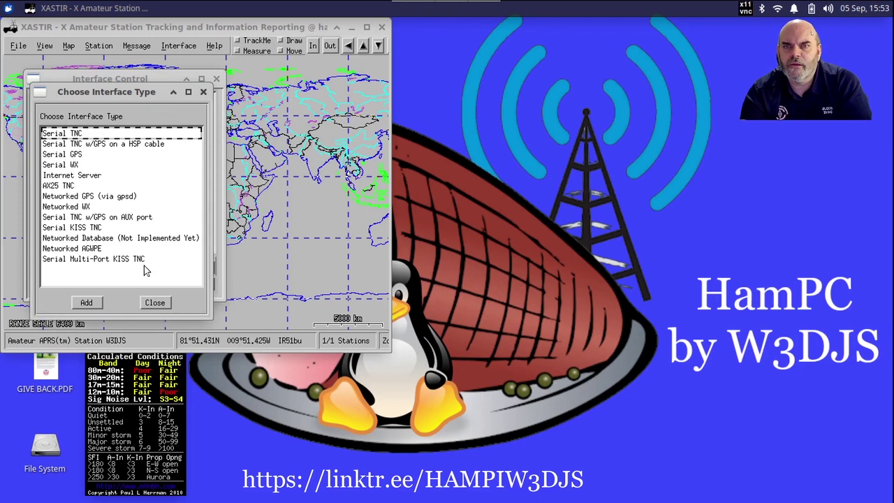
pyautogui.click(94, 176)
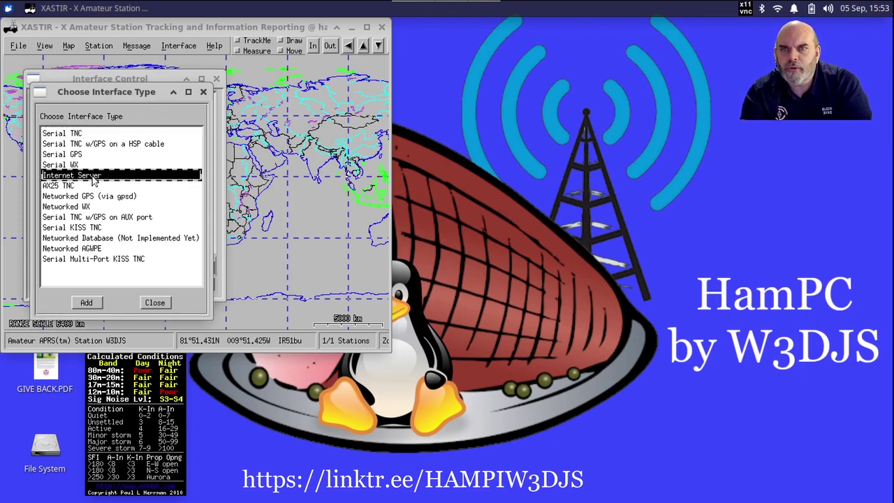
pyautogui.click(87, 303)
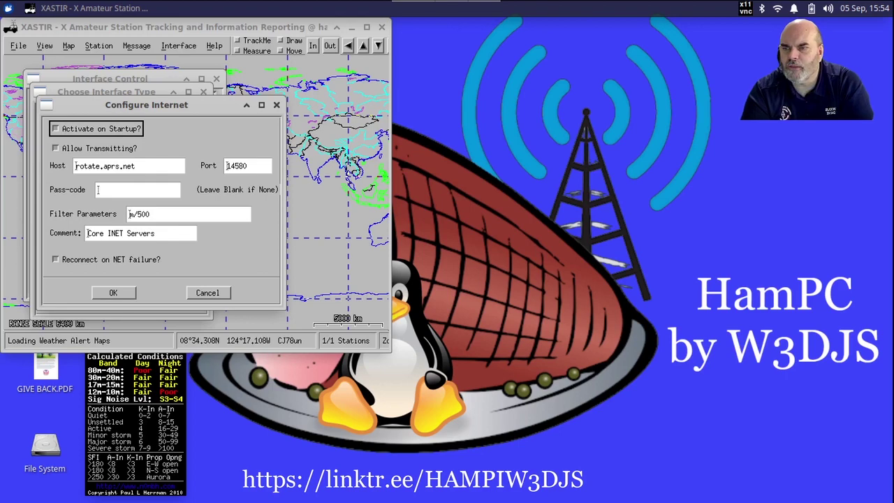
pyautogui.click(117, 192)
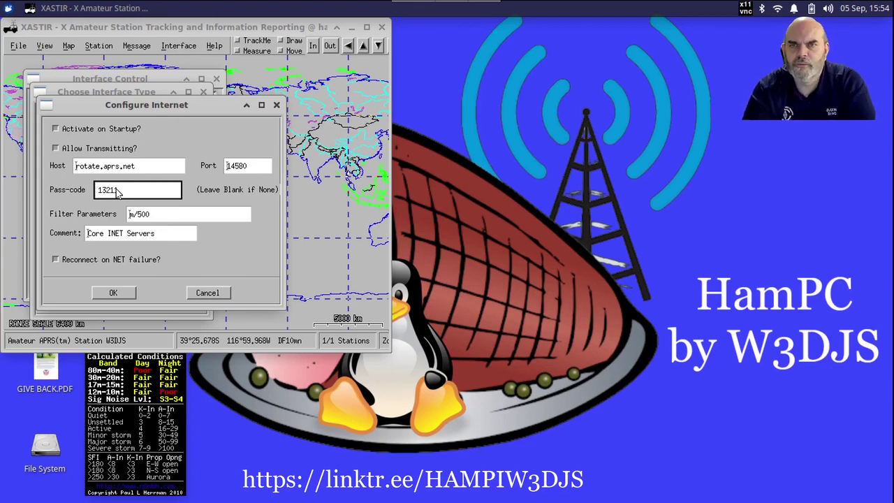
pyautogui.click(113, 293)
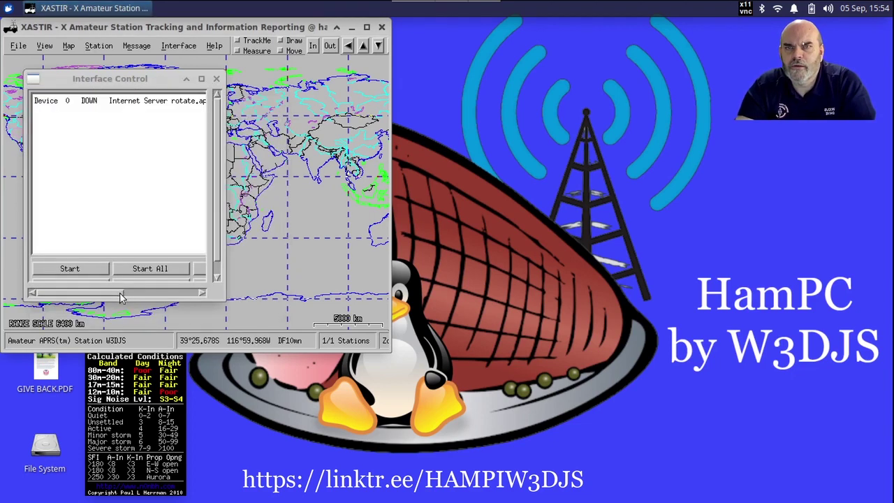
# - Start the new Internet Server interface and close the Interface Control window
pyautogui.click(106, 103)
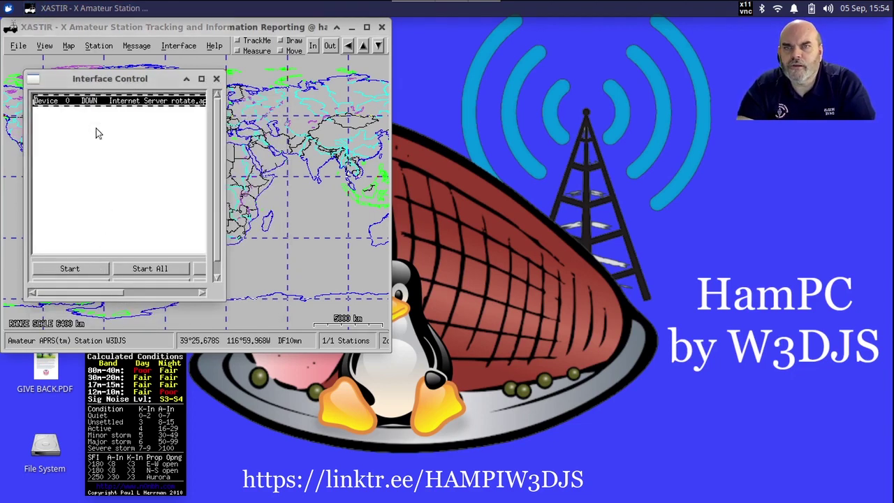
pyautogui.click(70, 269)
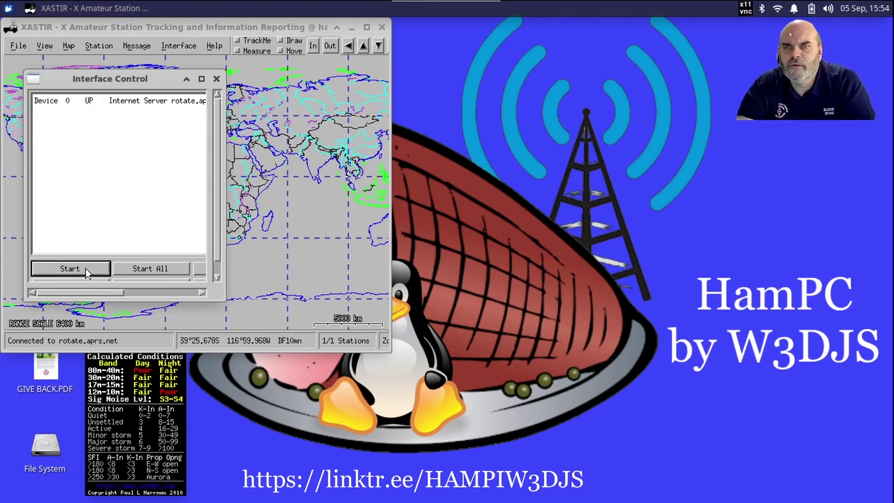
pyautogui.click(217, 79)
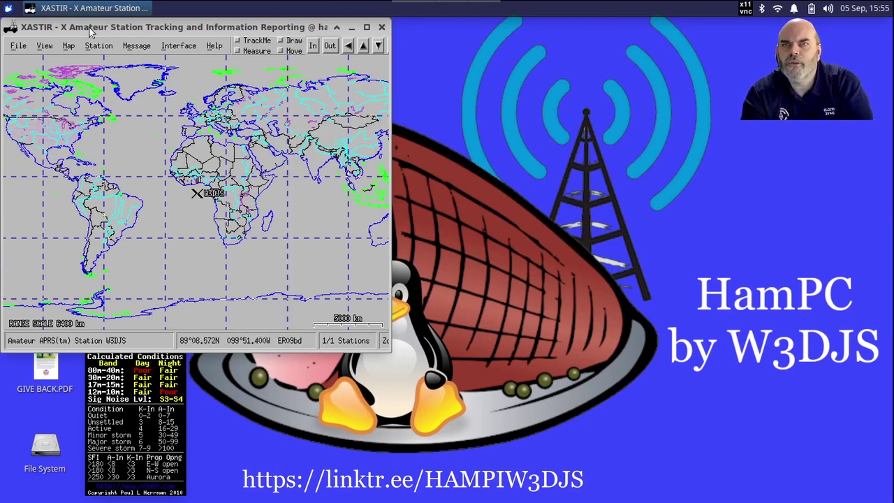
# - Open the station configuration and set the latitude to 33 degrees 50.000 minutes N
pyautogui.click(44, 47)
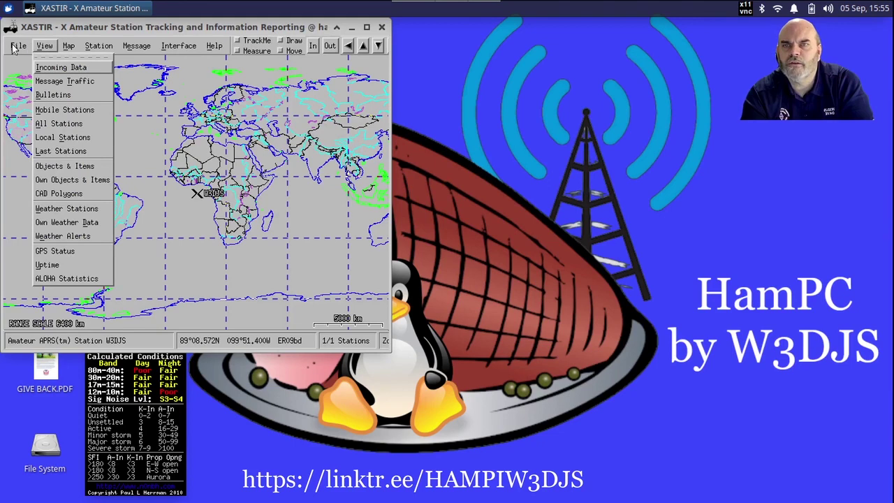
pyautogui.click(13, 47)
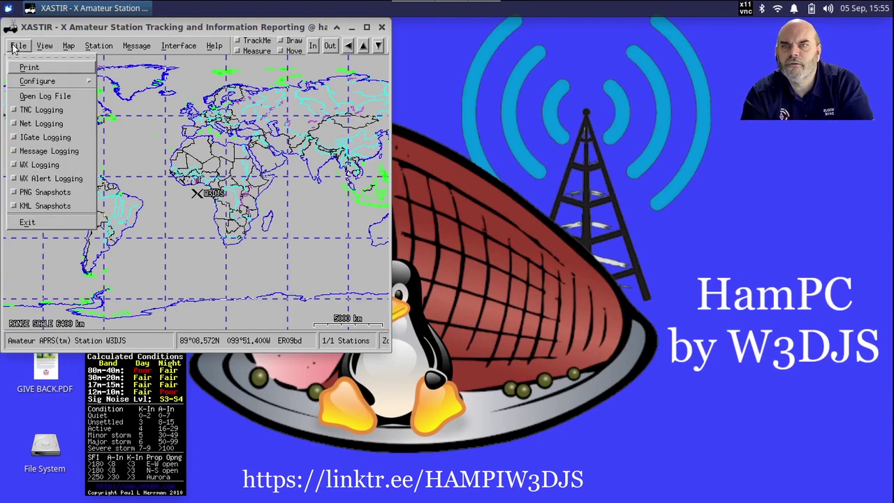
pyautogui.moveTo(28, 85)
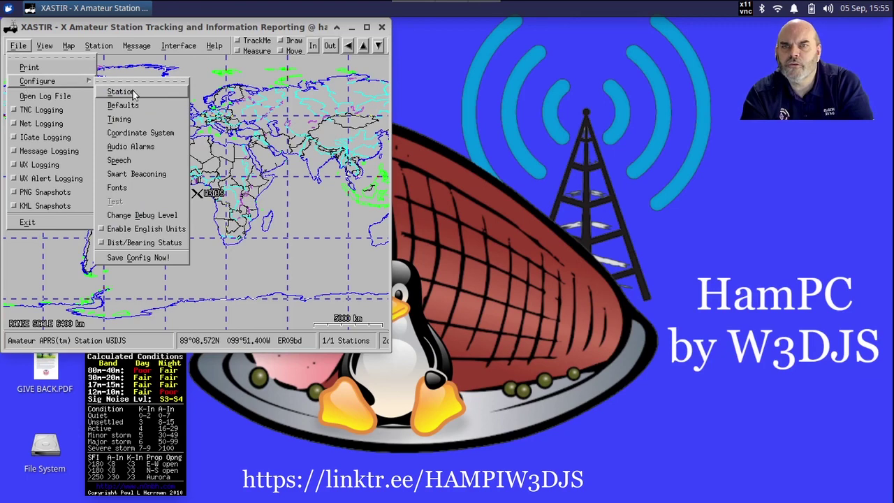
pyautogui.click(120, 92)
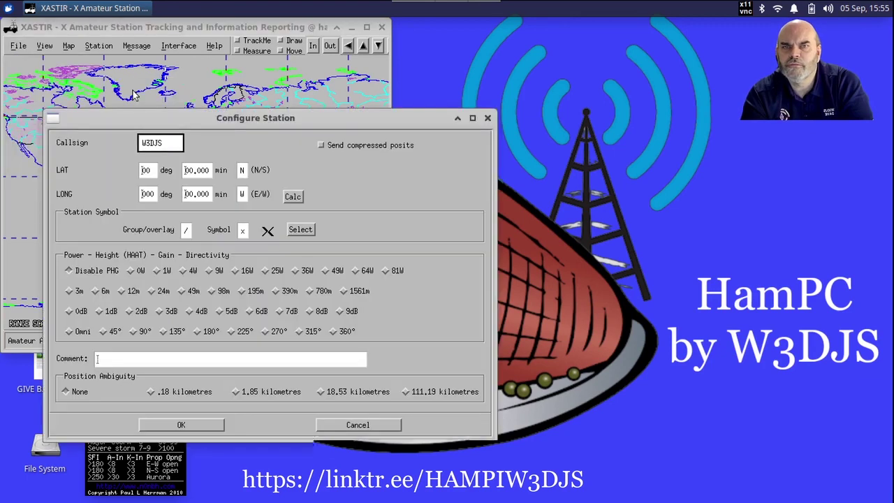
pyautogui.doubleClick(151, 173)
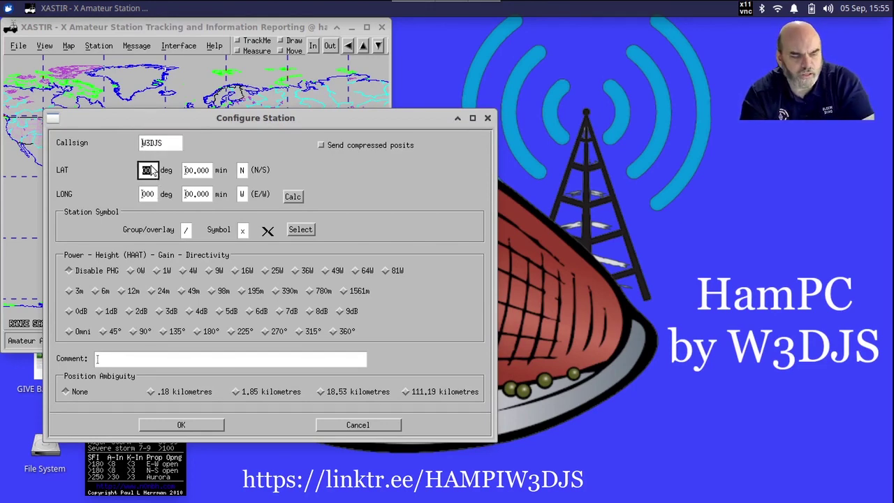
pyautogui.write('33')
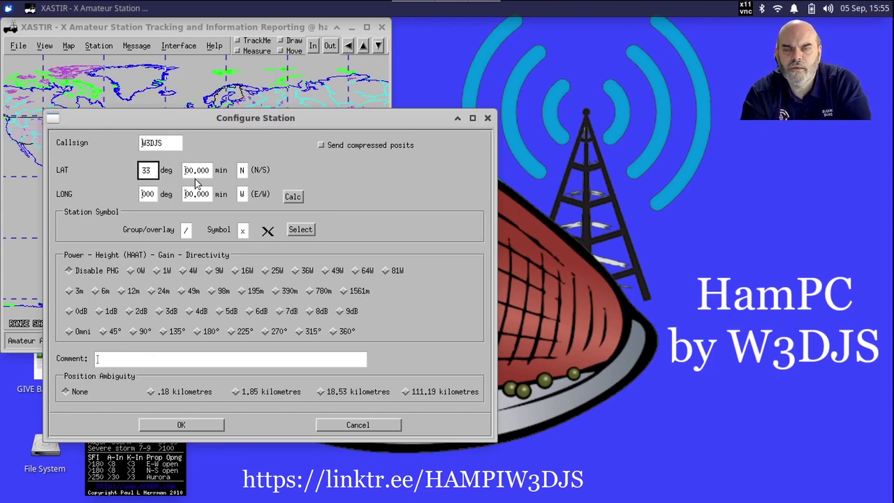
pyautogui.doubleClick(196, 176)
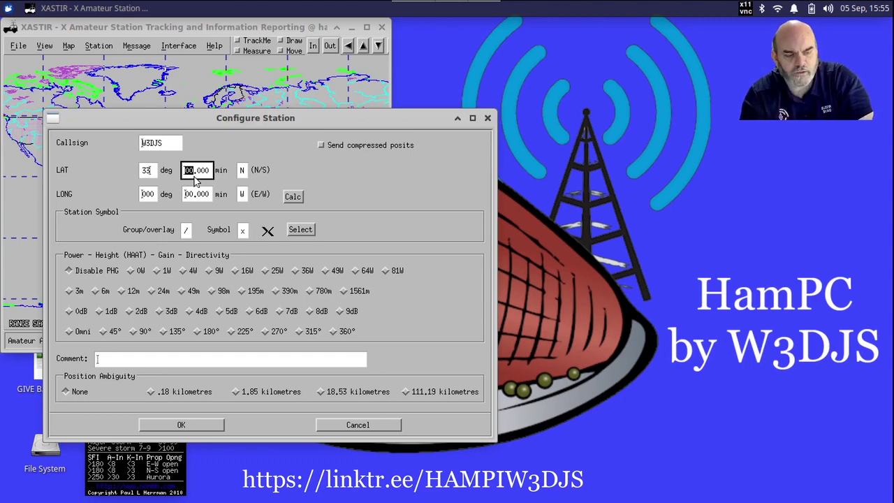
pyautogui.write('50')
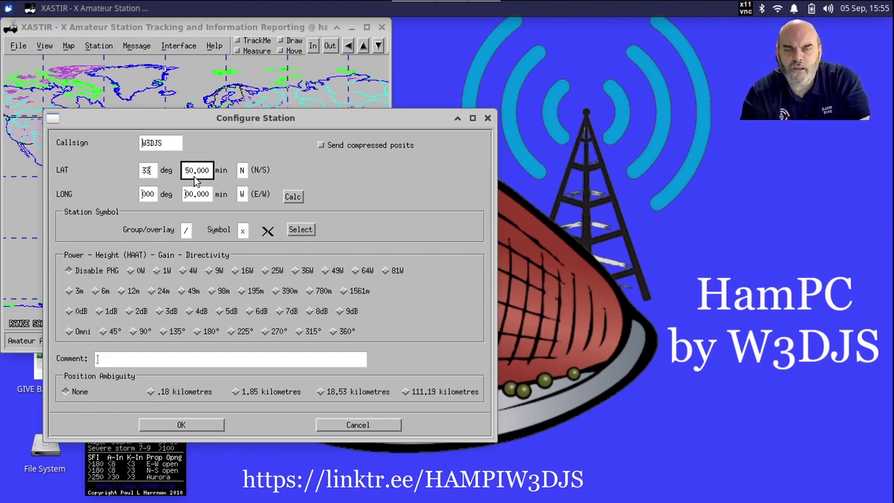
# - Set the station's longitude to 83 degrees 87.000 minutes W and accept the configuration
pyautogui.click(153, 198)
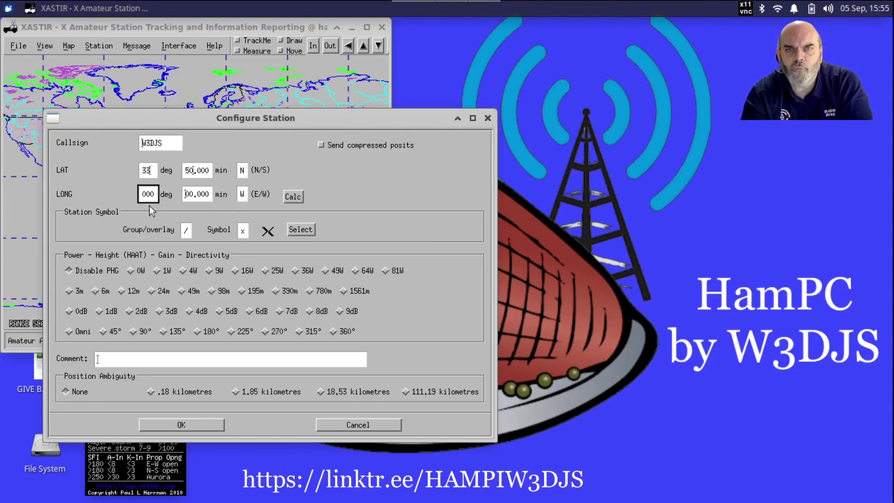
pyautogui.moveTo(158, 200); pyautogui.dragTo(139, 202)
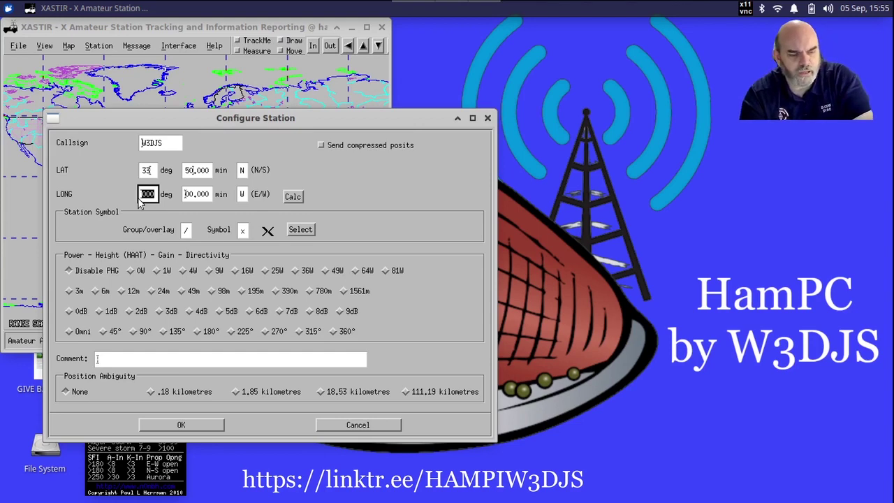
pyautogui.write('83')
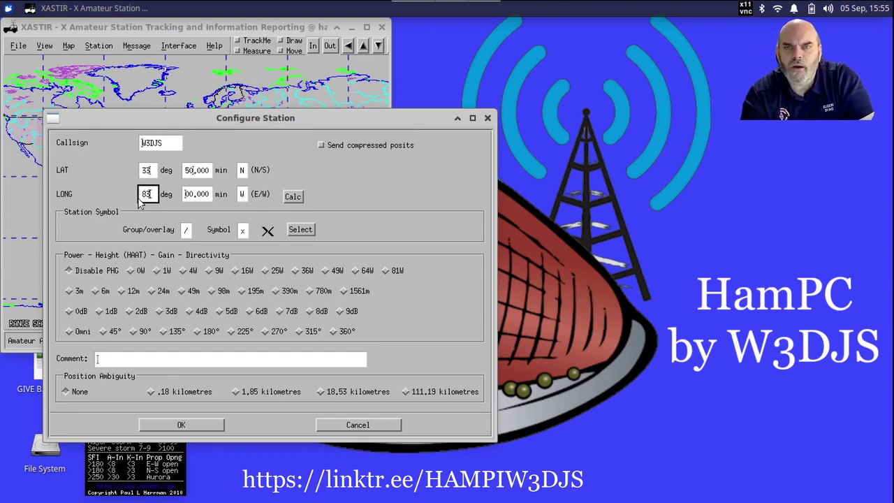
pyautogui.press('Tab')
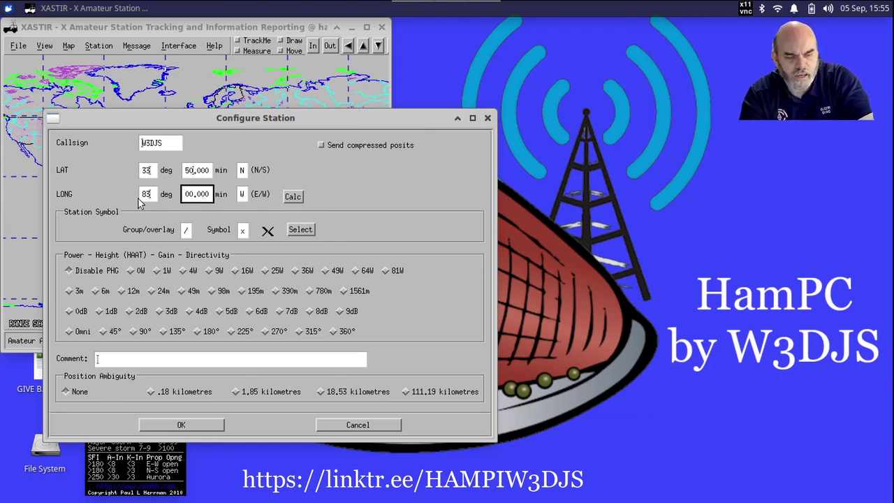
pyautogui.press('Delete')
pyautogui.press('Delete')
pyautogui.write('87')
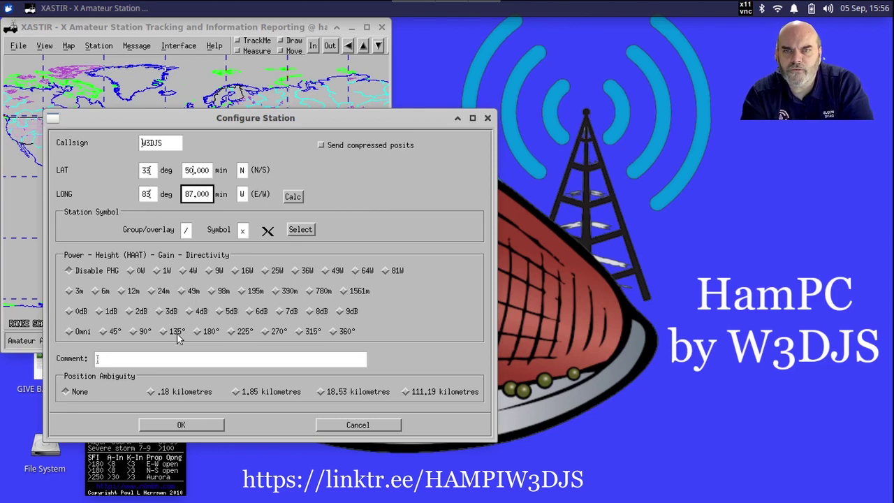
pyautogui.click(200, 424)
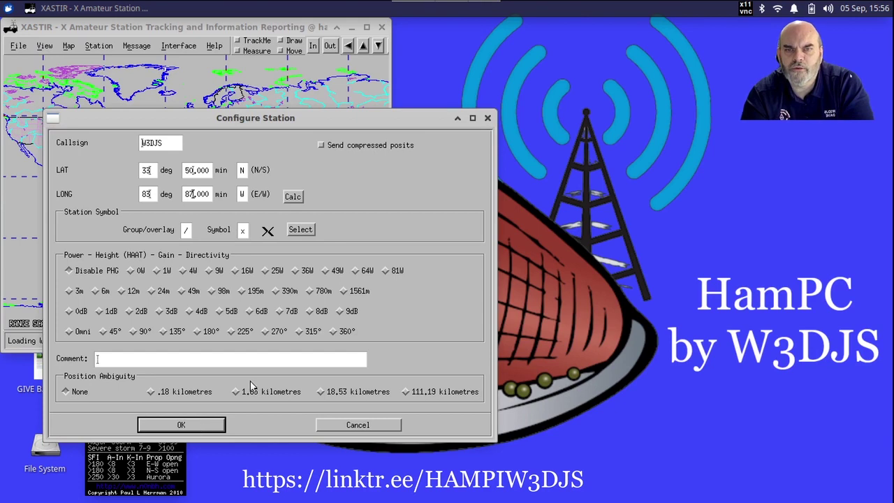
pyautogui.click(211, 424)
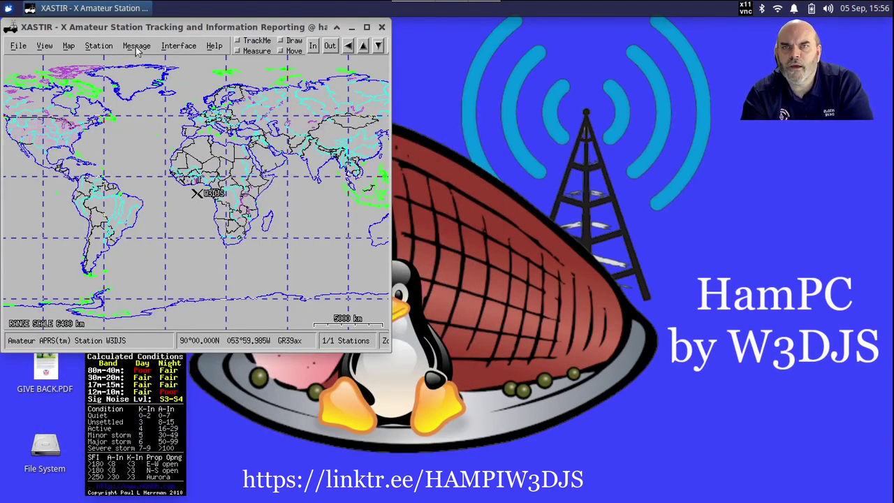
# - Stop the rotate.aprs.net Internet Server interface in Interface Control and close that window
pyautogui.click(179, 47)
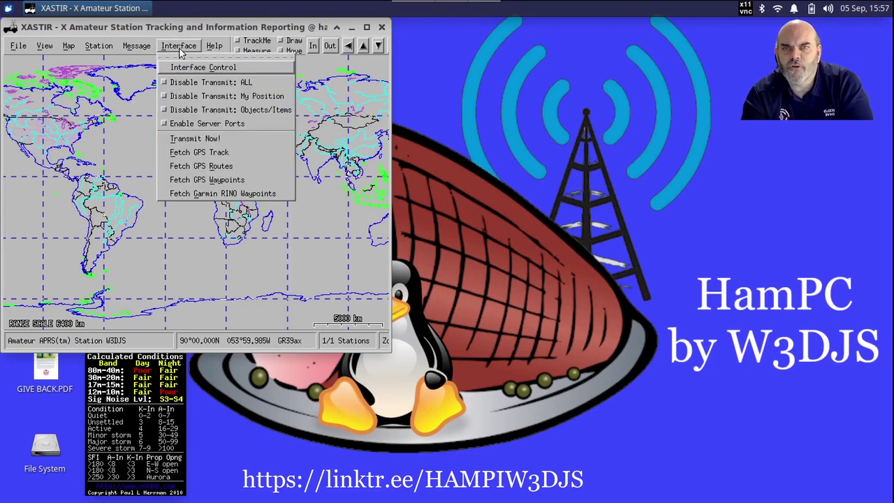
pyautogui.click(189, 68)
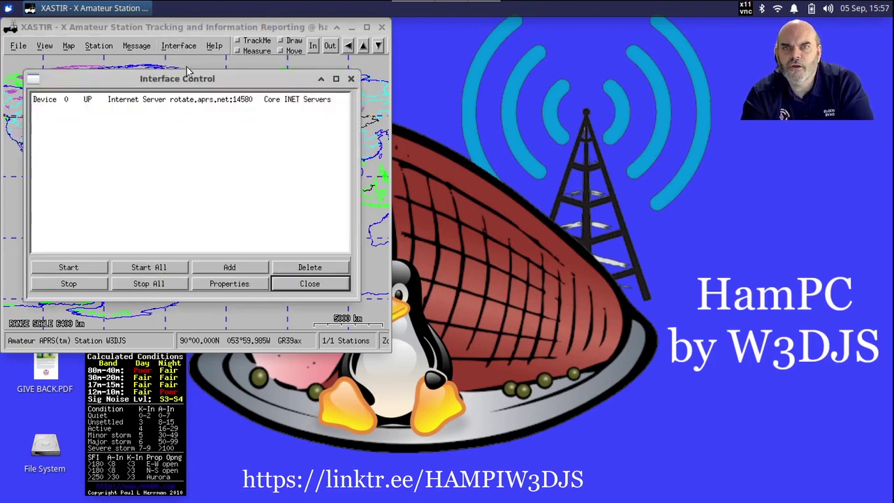
pyautogui.click(120, 102)
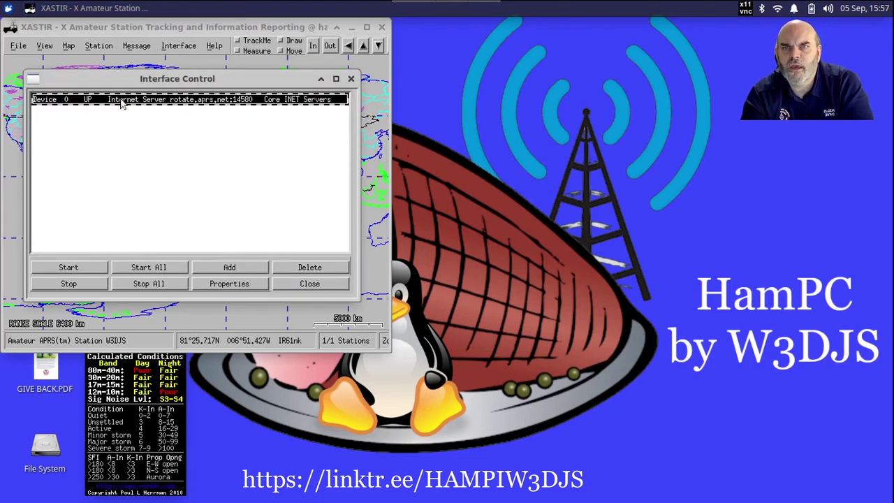
pyautogui.click(68, 285)
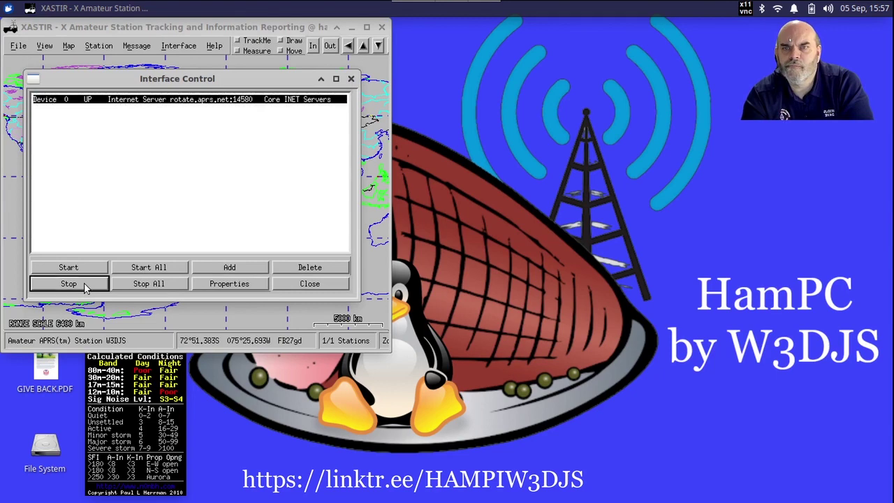
pyautogui.click(309, 285)
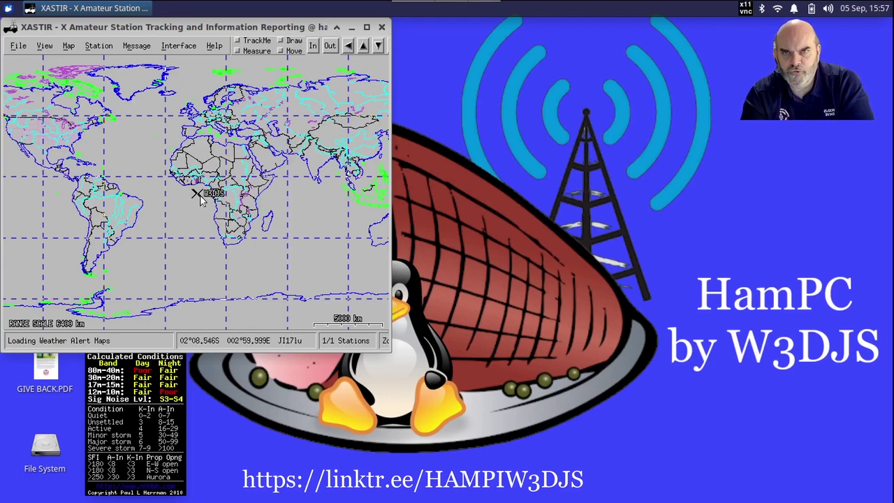
# - Close Xastir and relaunch it from the Automatic Packet Reporting System group of the Hamradio applications
pyautogui.click(382, 28)
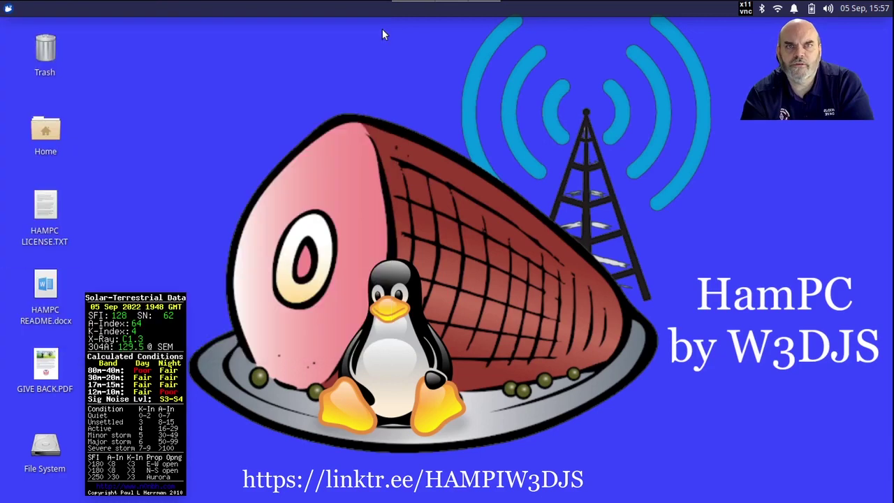
pyautogui.click(9, 12)
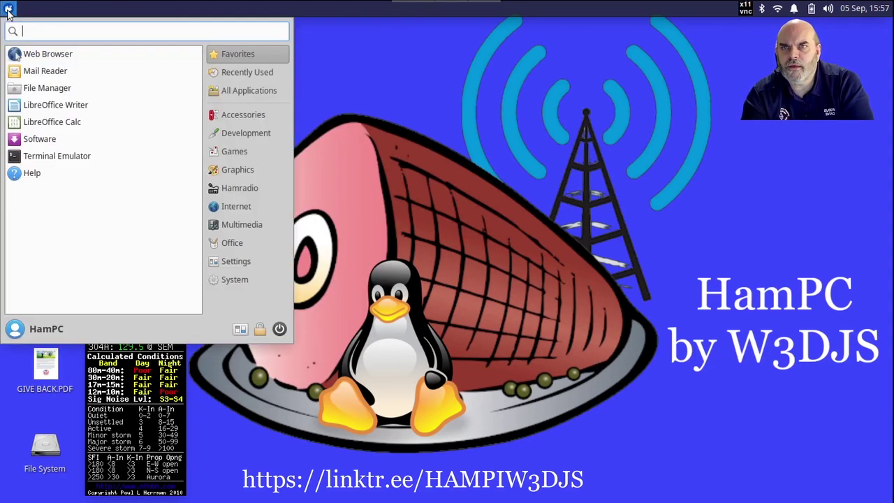
pyautogui.click(229, 190)
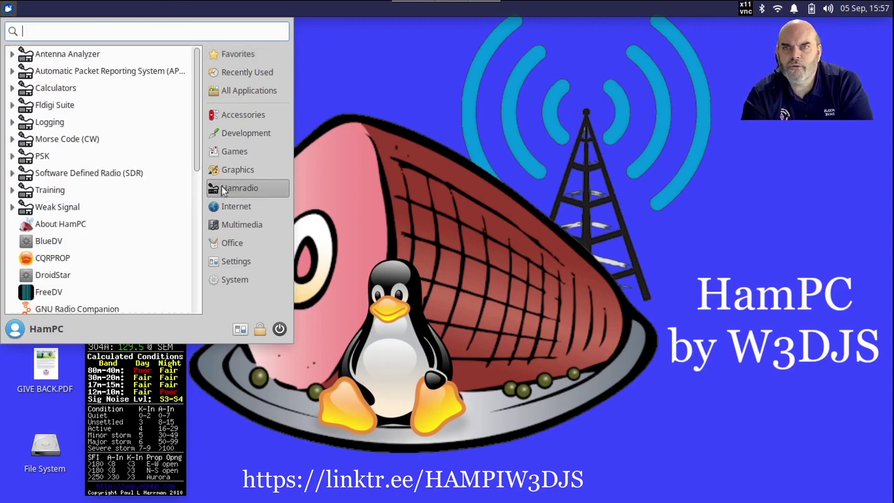
pyautogui.click(31, 76)
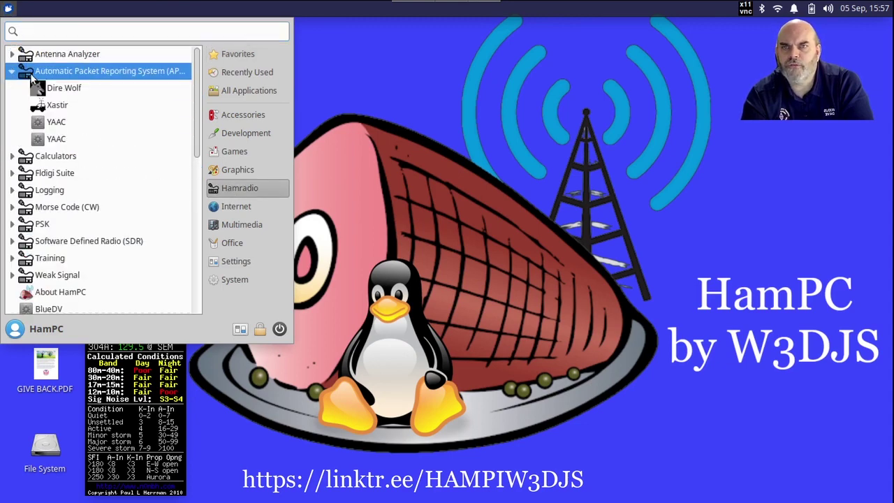
pyautogui.click(59, 108)
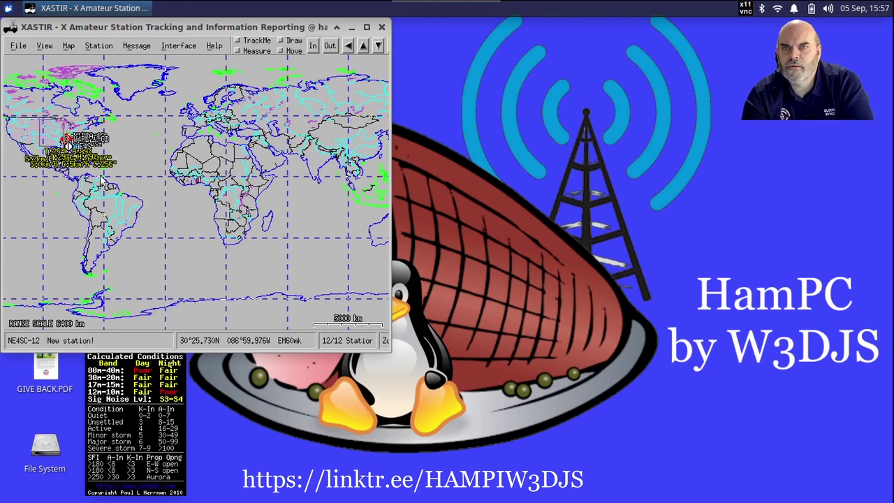
# - Examine the APRS stations across the southeastern United States at closer range on the map, and close Xastir
pyautogui.scroll(2, 67, 132)
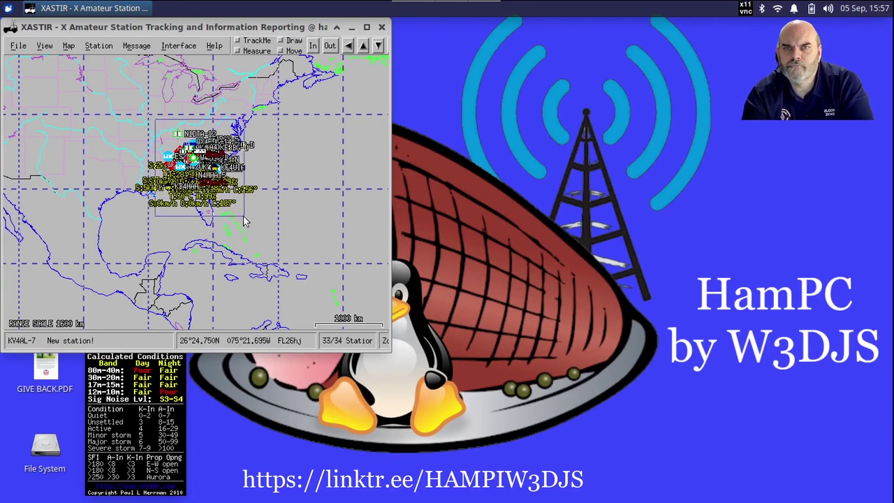
pyautogui.moveTo(244, 222); pyautogui.dragTo(244, 221)
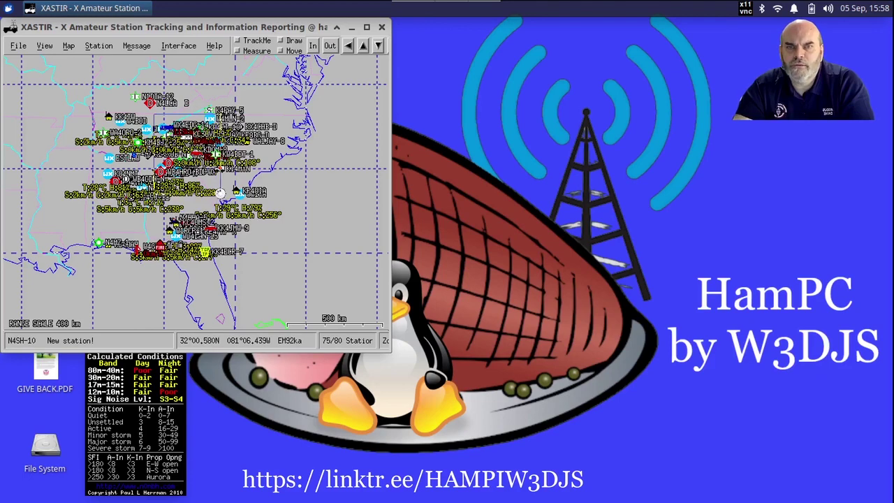
pyautogui.scroll(1, 220, 193)
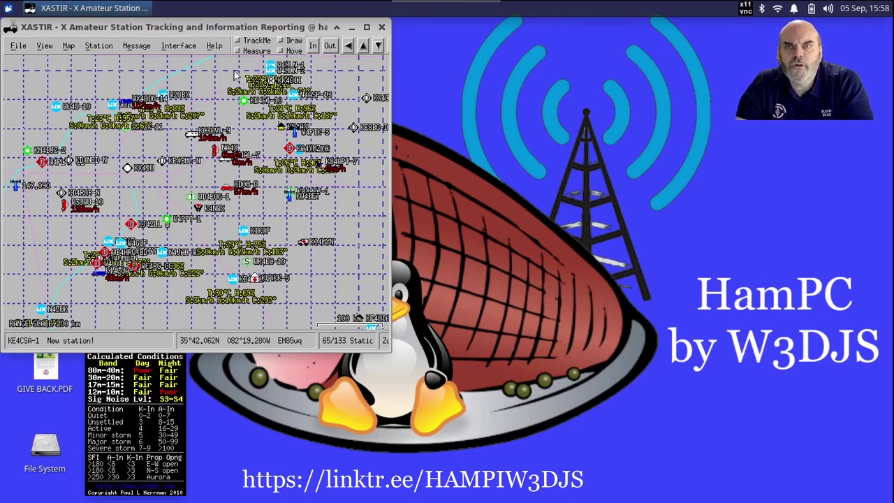
pyautogui.moveTo(202, 26); pyautogui.dragTo(699, 44)
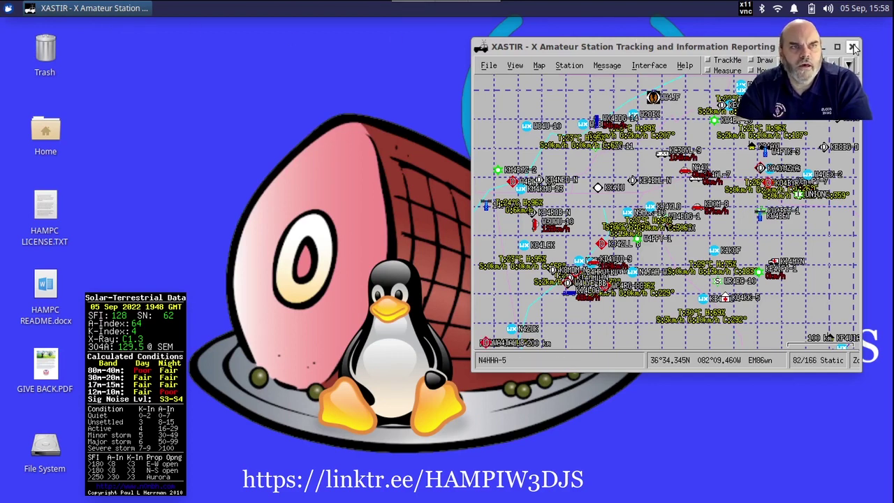
pyautogui.click(854, 47)
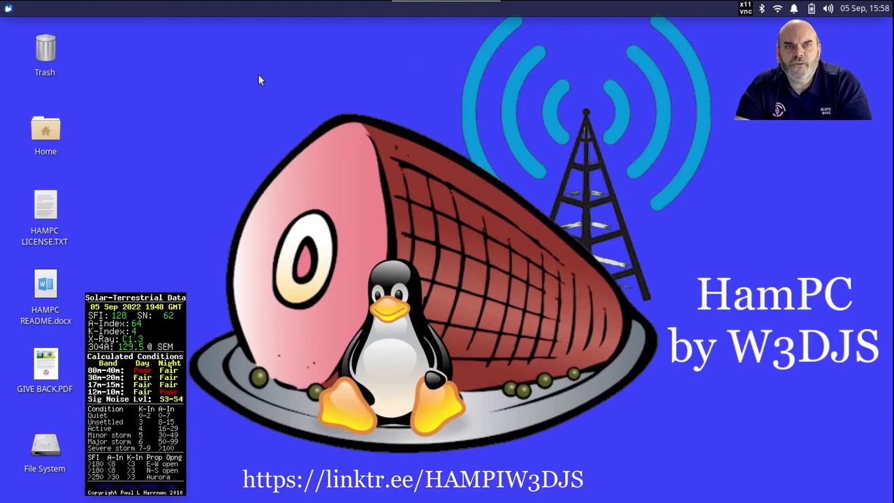
# - Browse the Hamradio applications, expanding the Calculators, Fldigi Suite, Logging and Morse Code (CW) groups
pyautogui.click(9, 11)
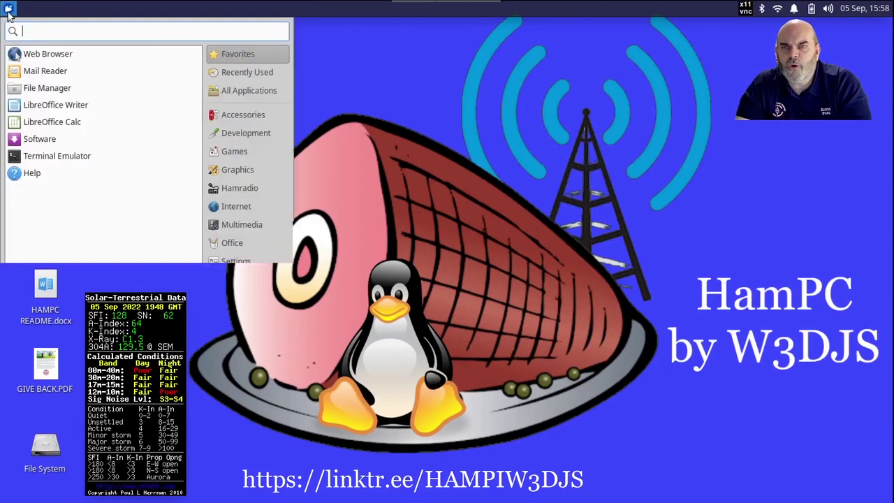
pyautogui.click(244, 187)
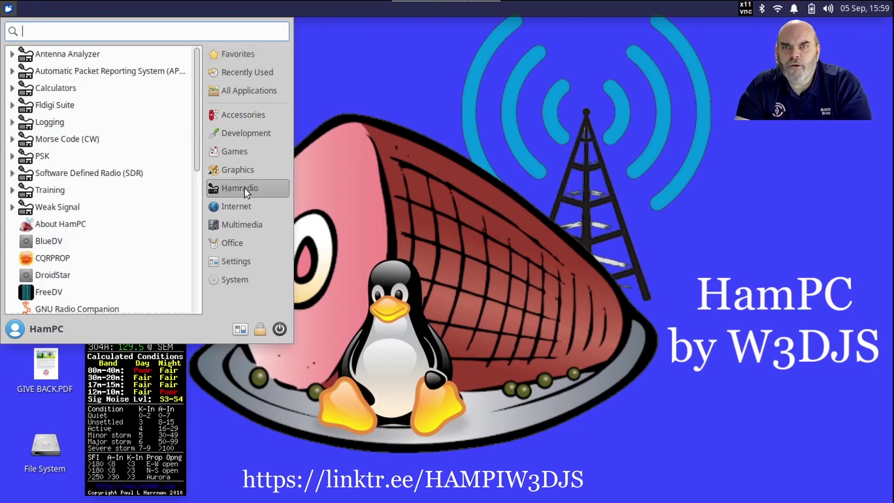
pyautogui.click(72, 94)
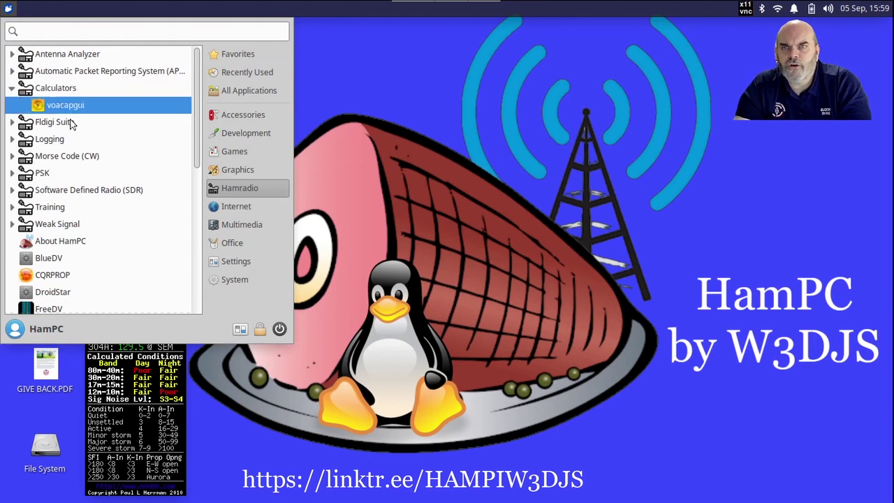
pyautogui.click(72, 123)
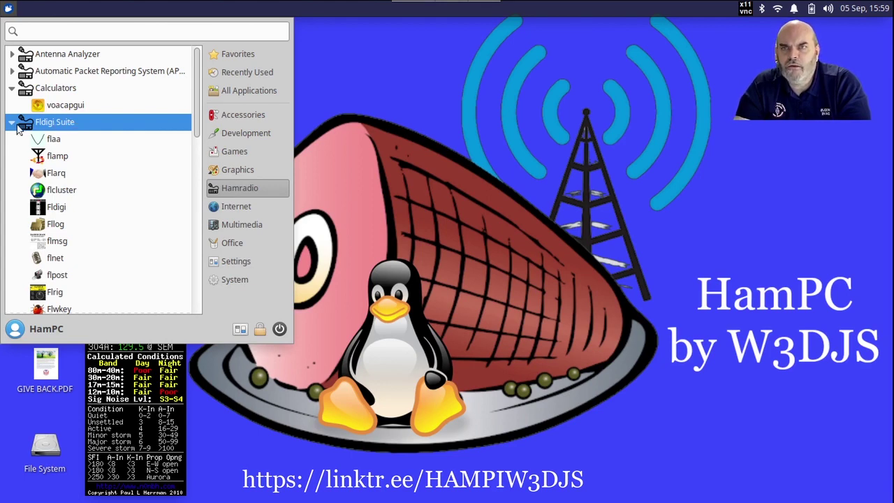
pyautogui.scroll(-5, 94, 137)
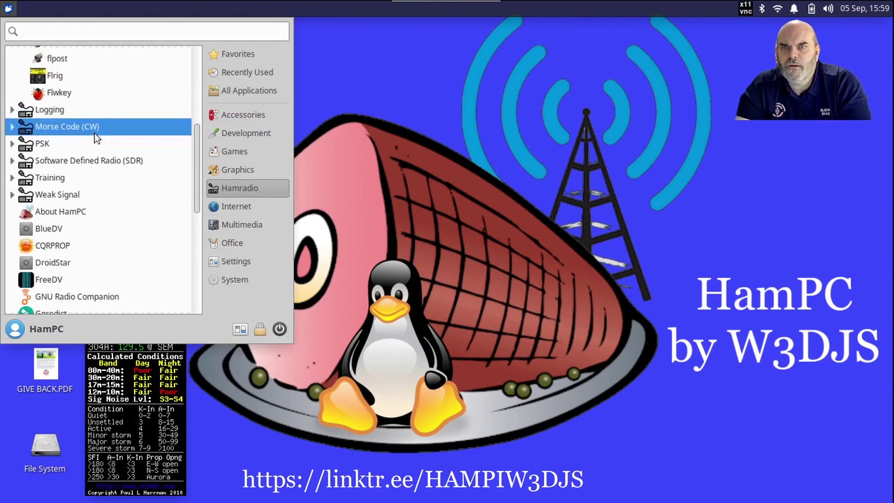
pyautogui.click(49, 114)
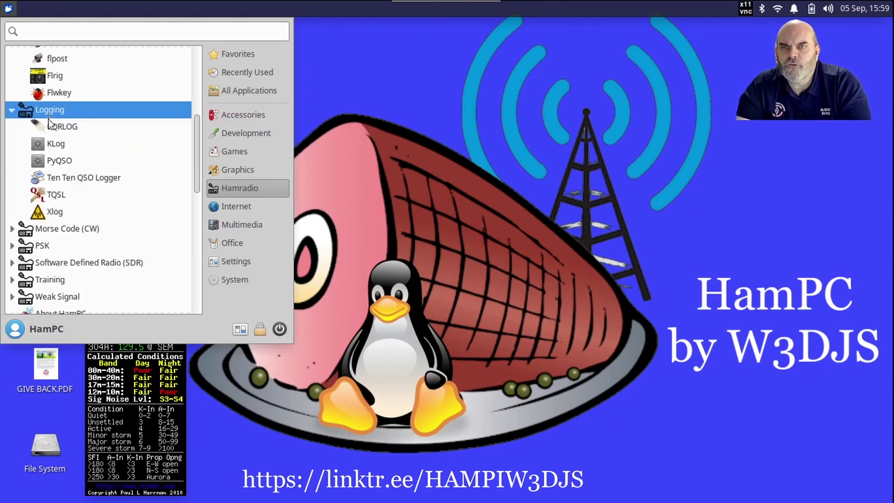
pyautogui.click(63, 230)
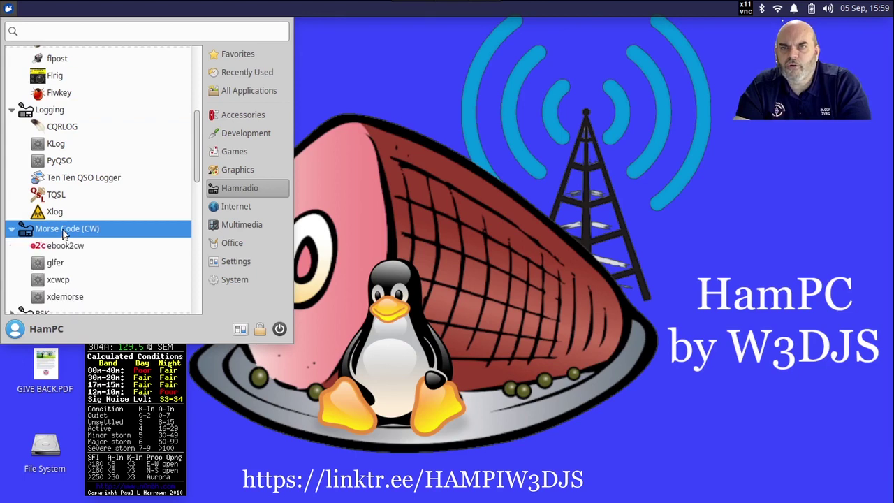
# - Expand the PSK, Software Defined Radio (SDR), Training and Weak Signal groups to examine their applications
pyautogui.scroll(-3, 153, 187)
pyautogui.scroll(-1, 152, 184)
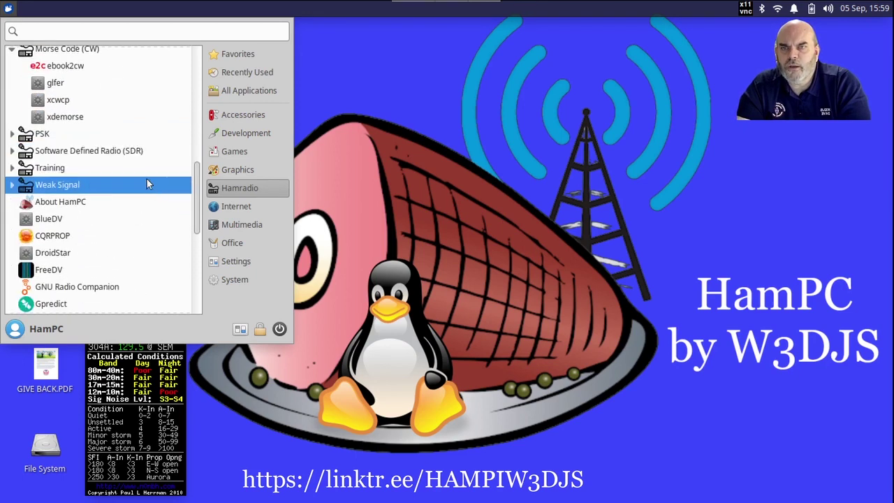
pyautogui.click(105, 137)
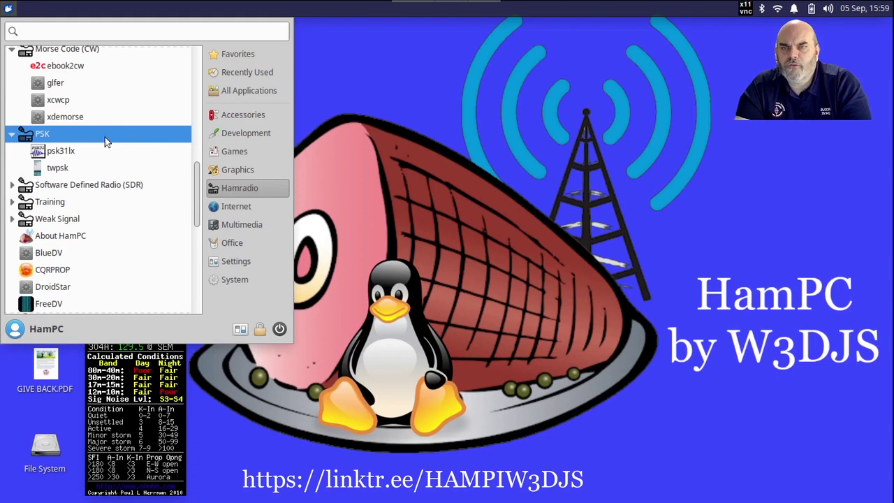
pyautogui.click(116, 186)
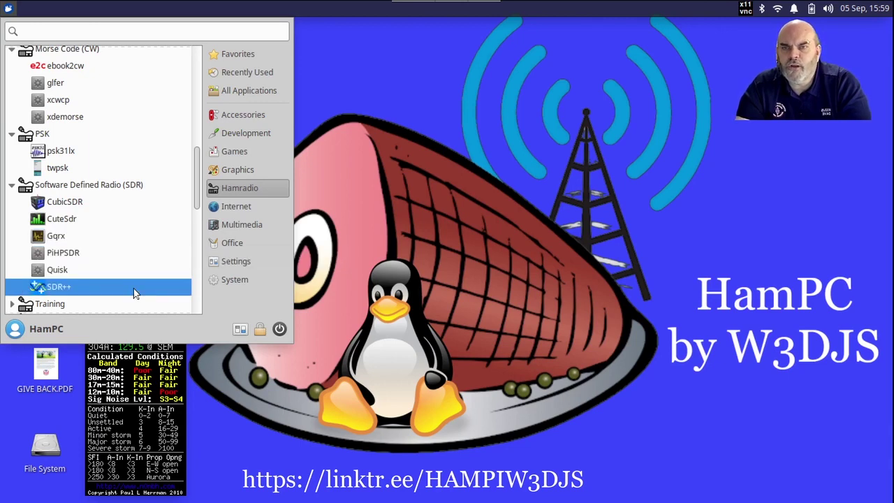
pyautogui.scroll(-1, 128, 235)
pyautogui.scroll(-1, 127, 236)
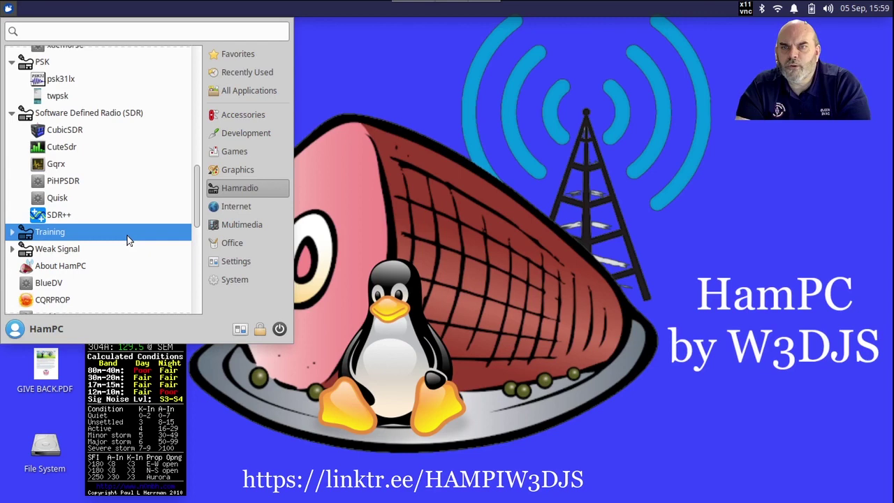
pyautogui.click(107, 232)
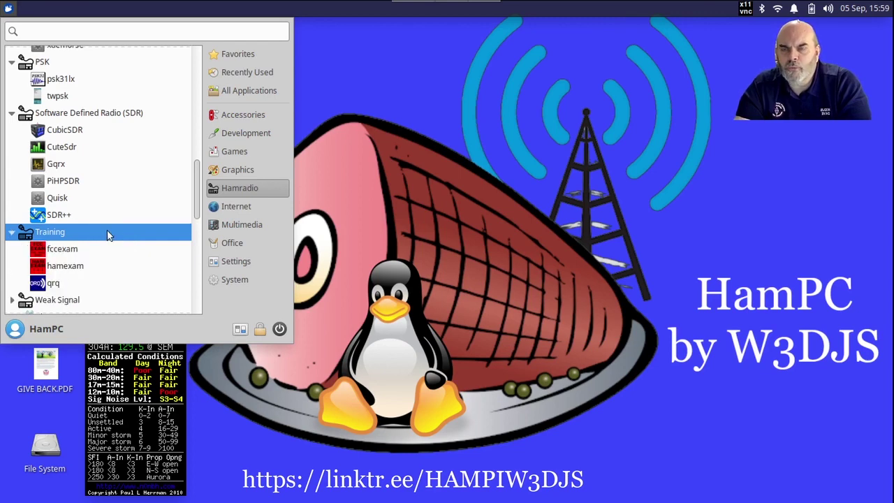
pyautogui.scroll(-4, 108, 235)
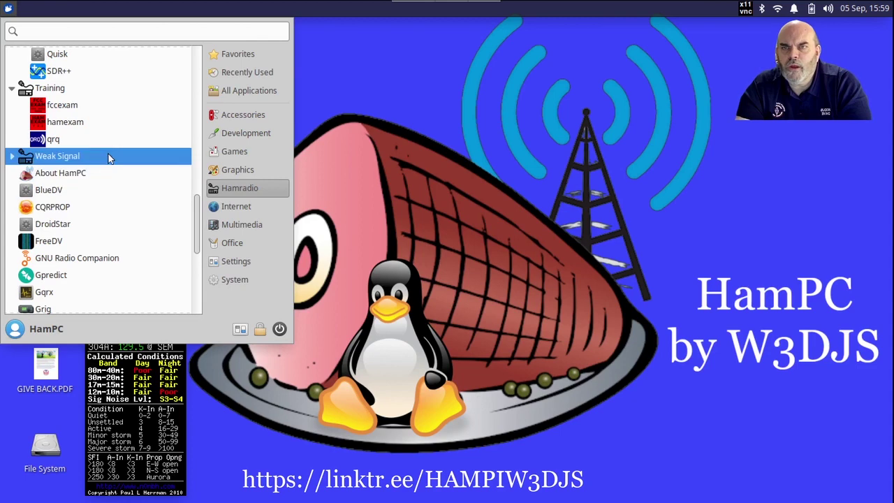
pyautogui.click(108, 156)
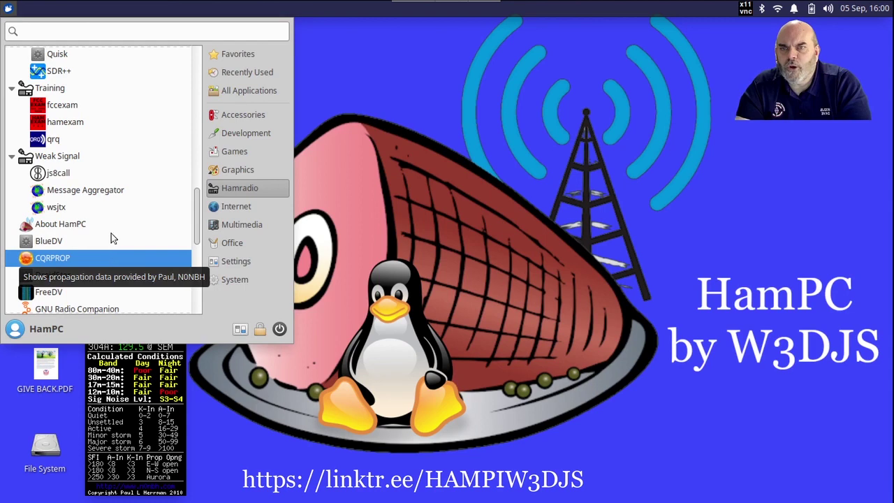
# - Launch HamClock from the Hamradio applications and enter its Setup screen
pyautogui.scroll(-3, 117, 201)
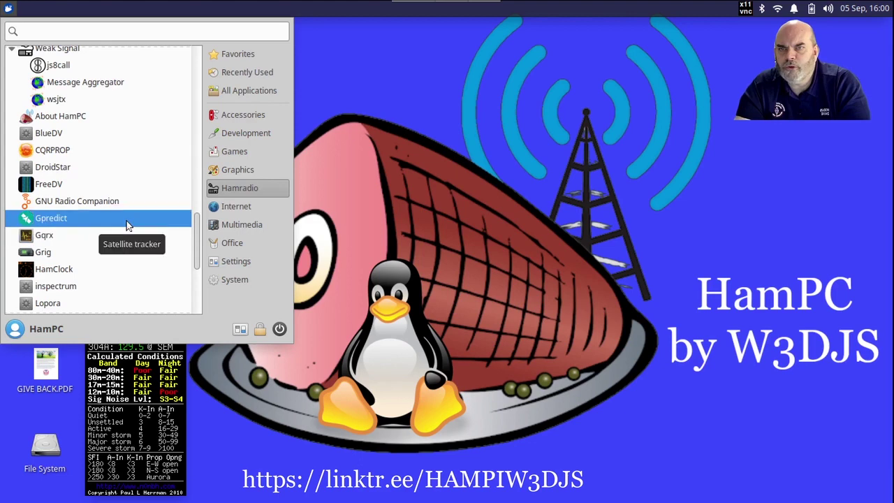
pyautogui.click(87, 270)
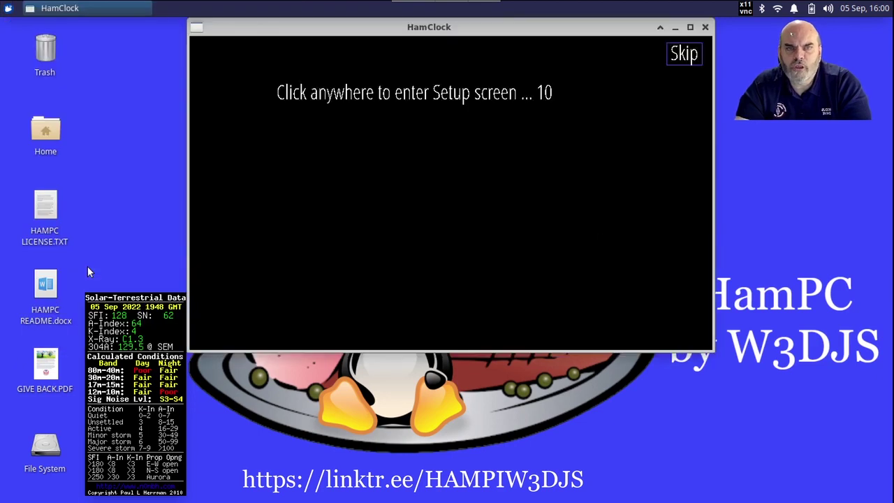
pyautogui.click(394, 98)
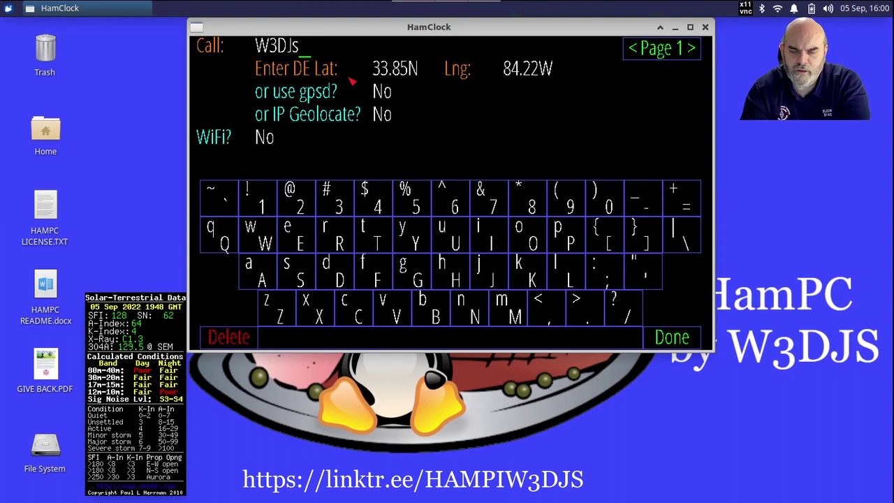
# - Correct the call sign to all capitals, set IP Geolocate to Yes, and finish HamClock's setup without updating to version 2.83
pyautogui.press('BackSpace')
pyautogui.write('S')
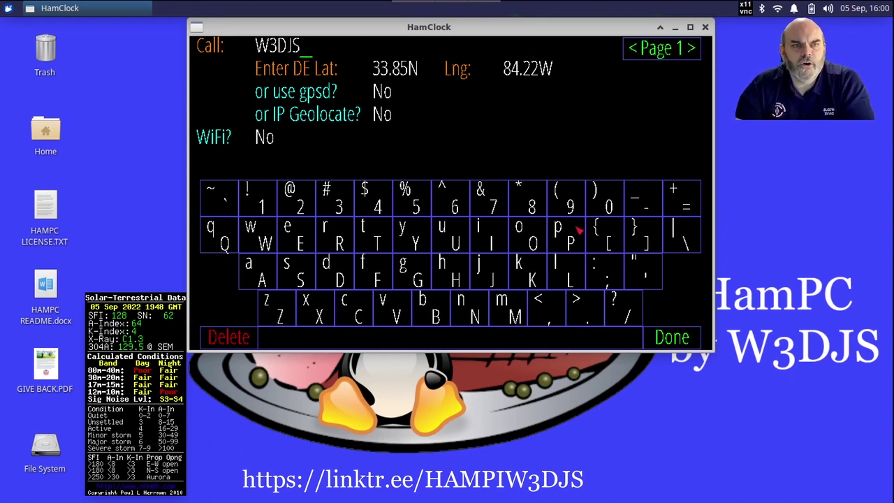
pyautogui.click(384, 118)
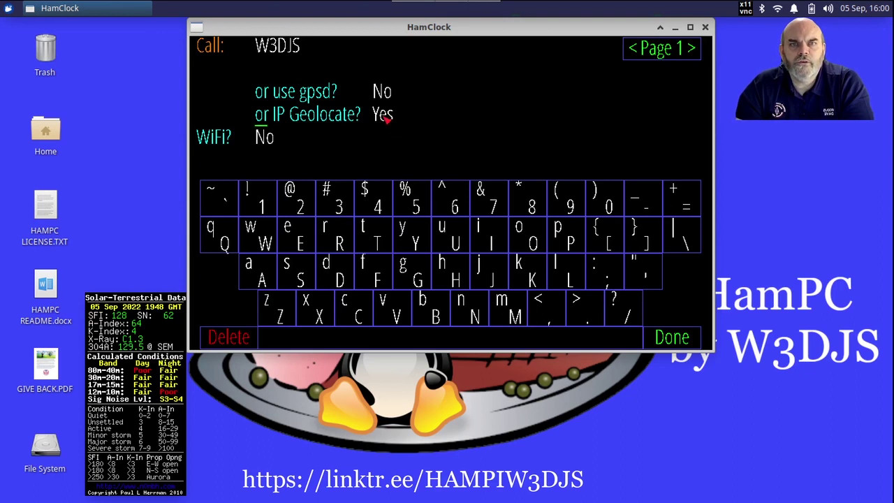
pyautogui.click(678, 338)
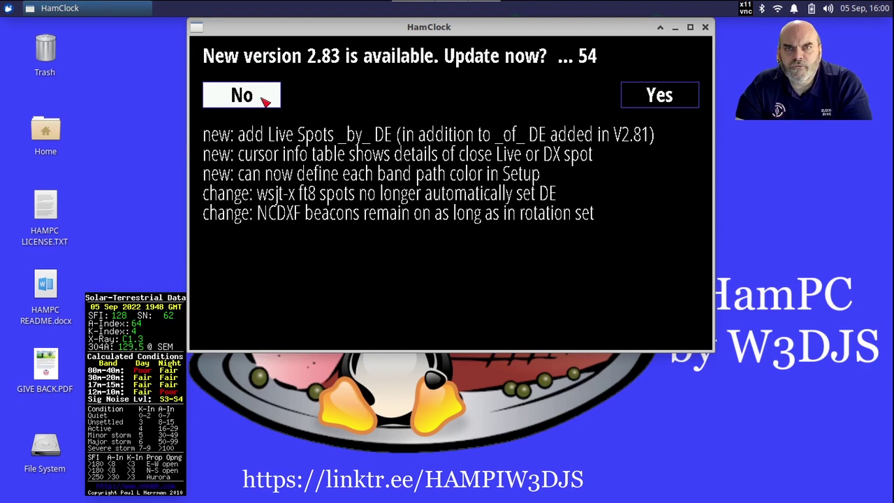
pyautogui.click(264, 102)
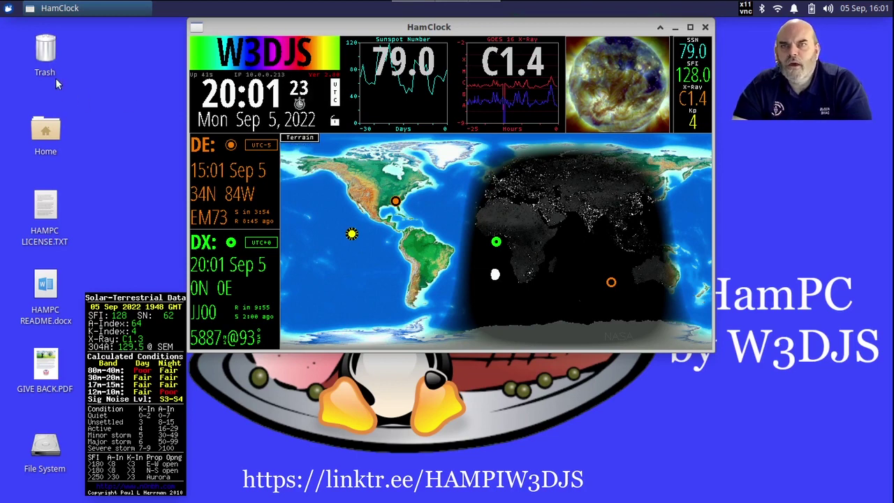
# - Examine the ungrouped Hamradio applications through to the end of the list, and close HamClock
pyautogui.click(10, 8)
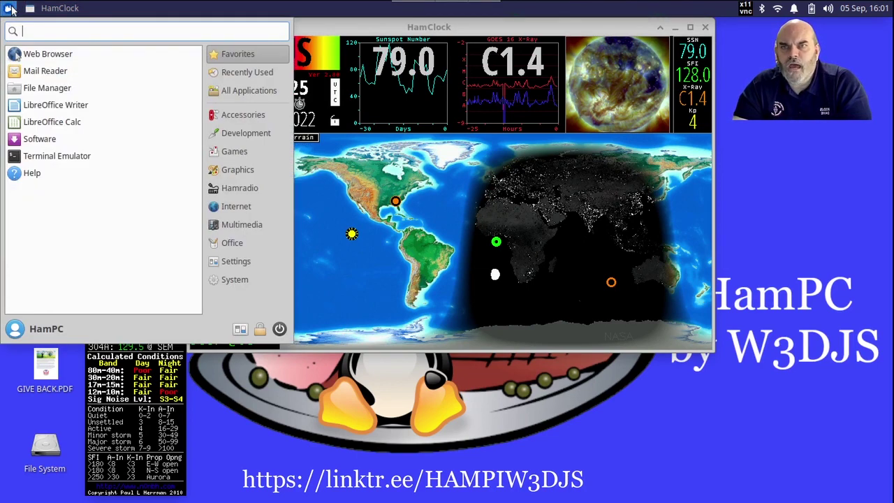
pyautogui.click(251, 191)
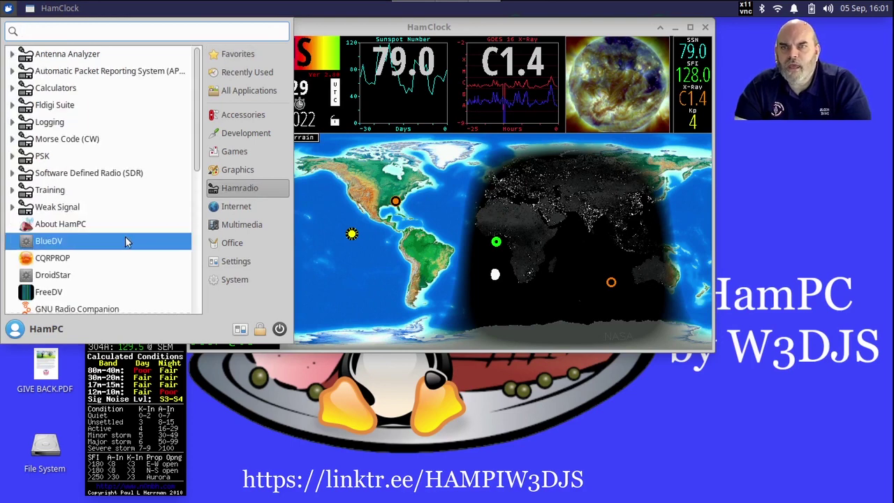
pyautogui.scroll(-5, 138, 232)
pyautogui.scroll(-1, 137, 232)
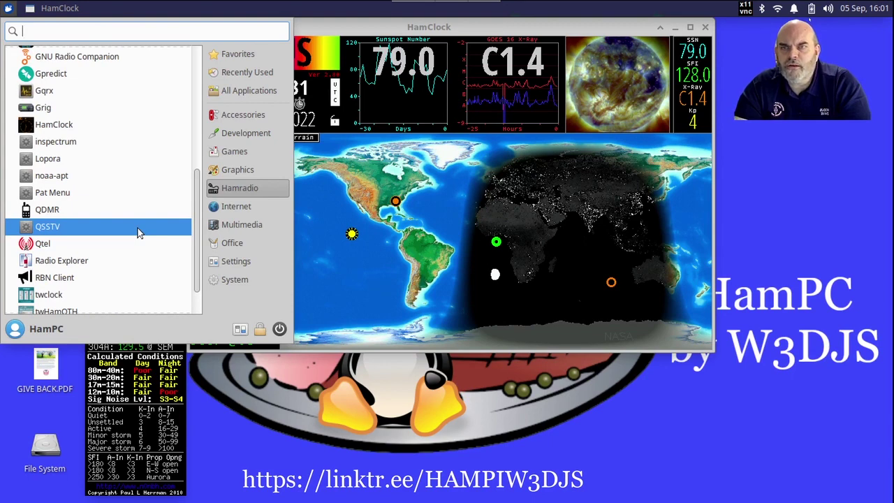
pyautogui.scroll(-1, 138, 227)
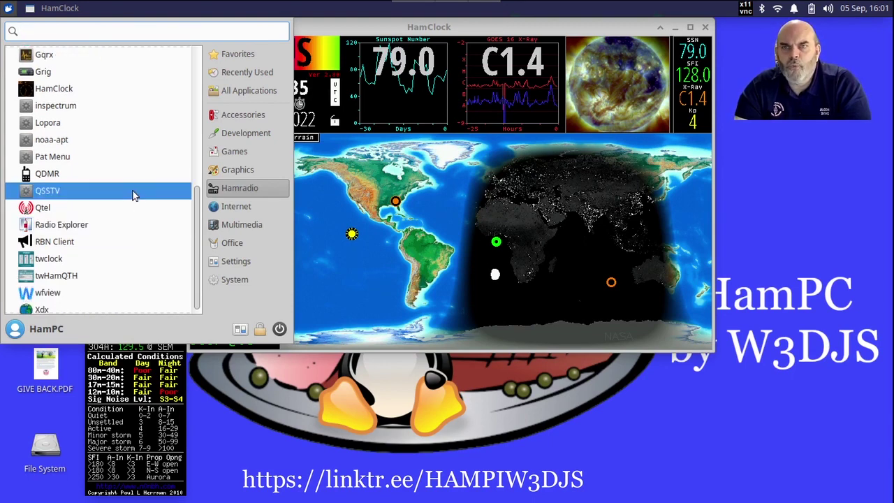
pyautogui.scroll(-1, 129, 263)
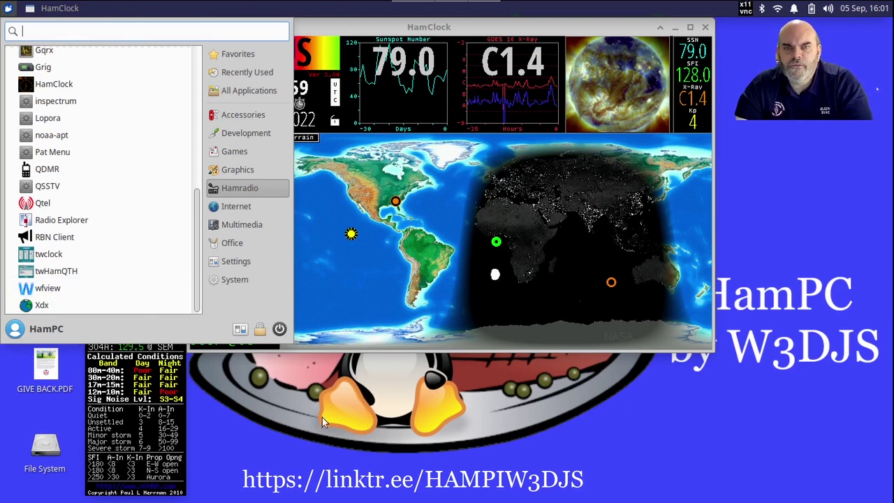
pyautogui.click(336, 447)
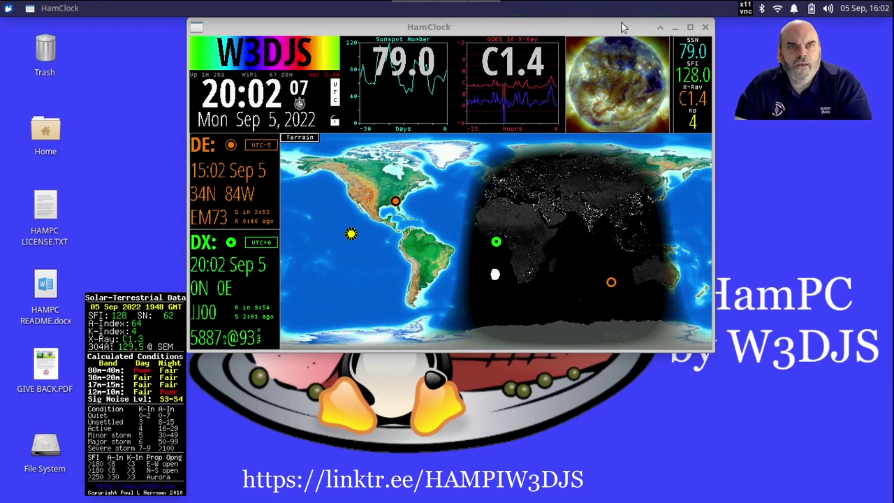
pyautogui.click(705, 28)
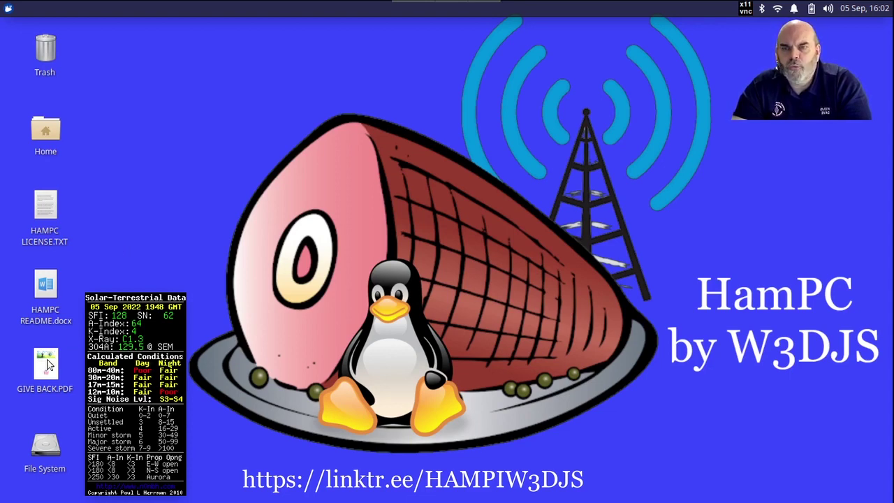
# - Open GIVE BACK.PDF from the desktop and maximize its window
pyautogui.moveTo(47, 363)
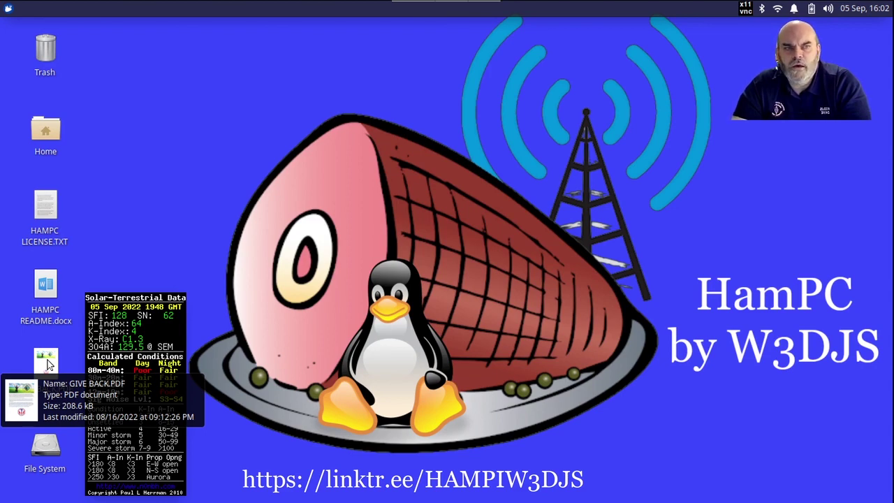
pyautogui.click(48, 363)
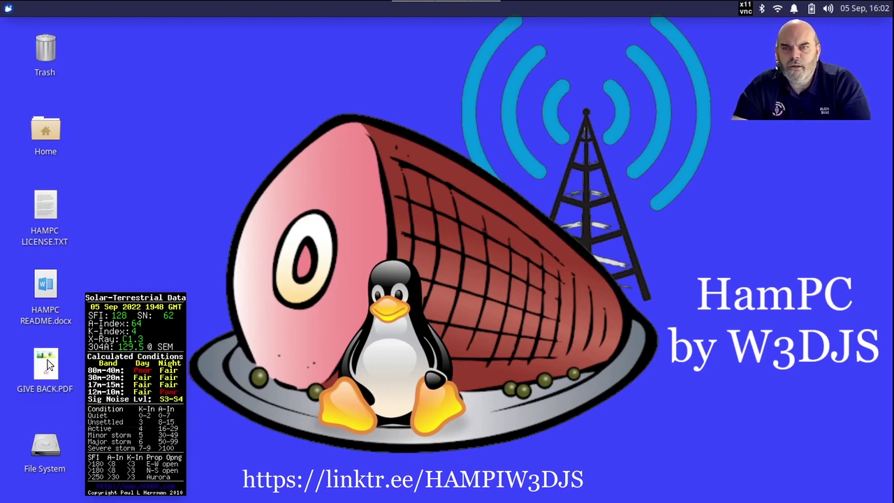
pyautogui.doubleClick(47, 363)
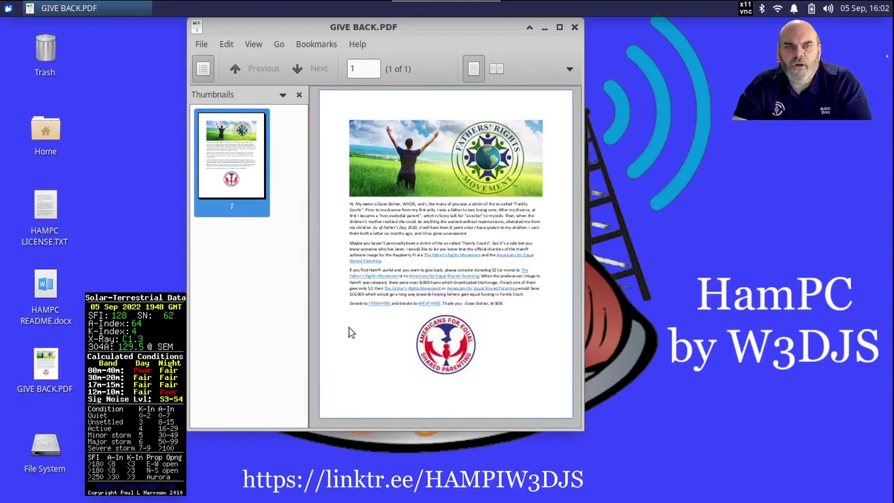
pyautogui.click(560, 28)
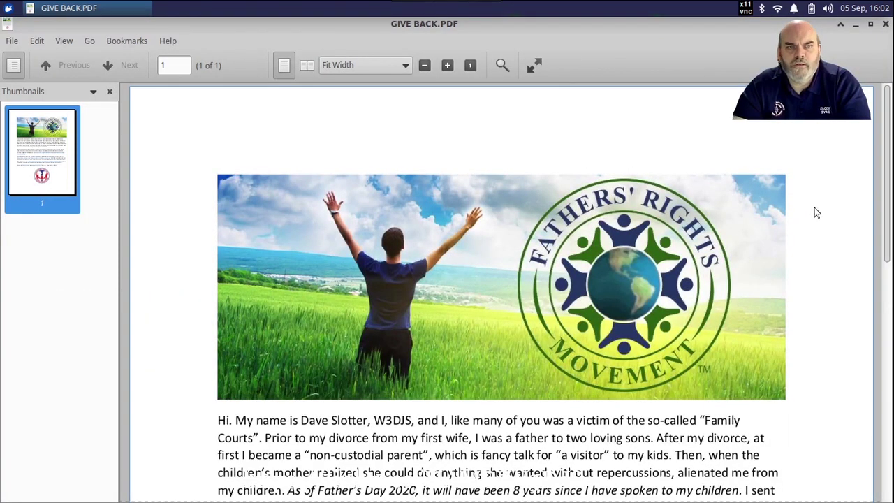
# - Read the donation appeal in the document through to its end, and close the document
pyautogui.scroll(-1, 814, 212)
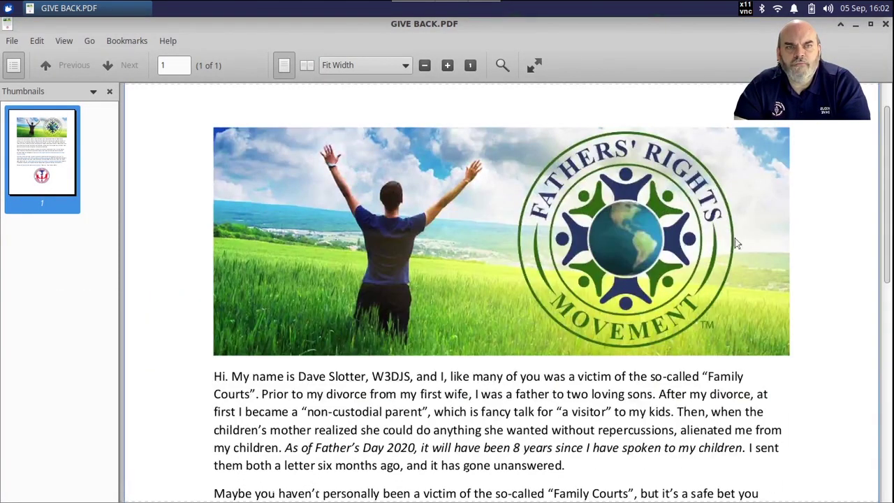
pyautogui.scroll(-6, 762, 237)
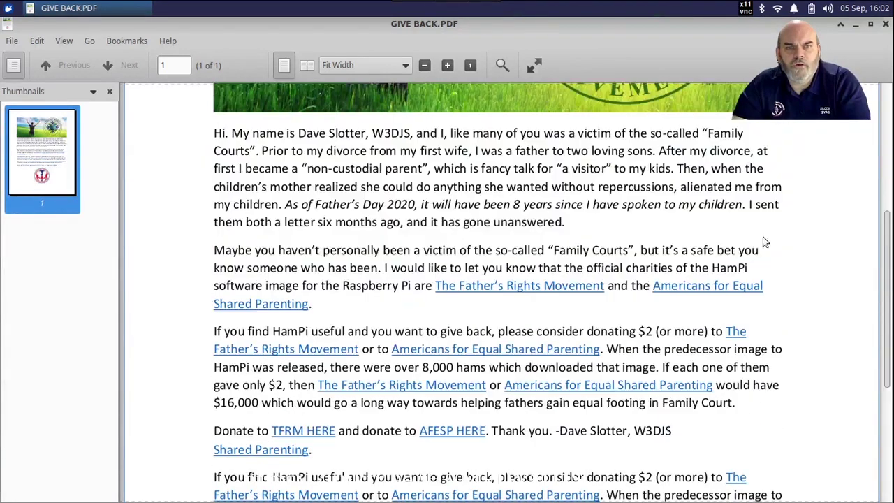
pyautogui.scroll(-1, 762, 241)
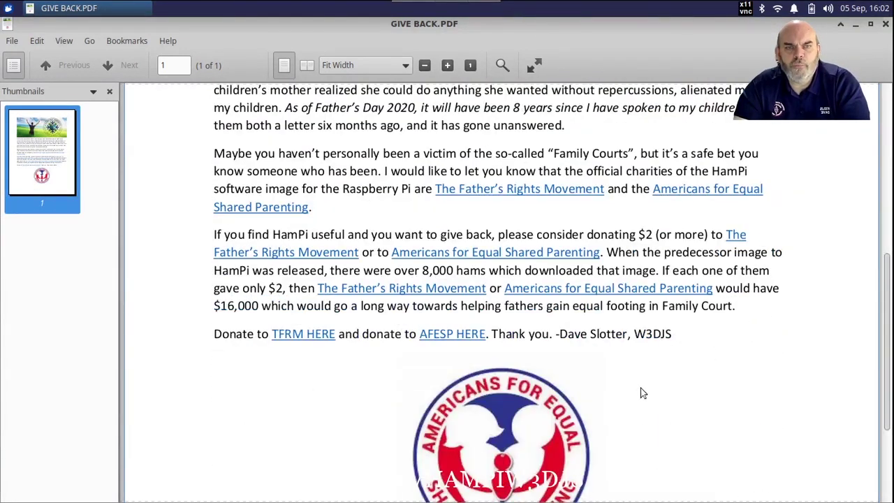
pyautogui.scroll(-2, 632, 390)
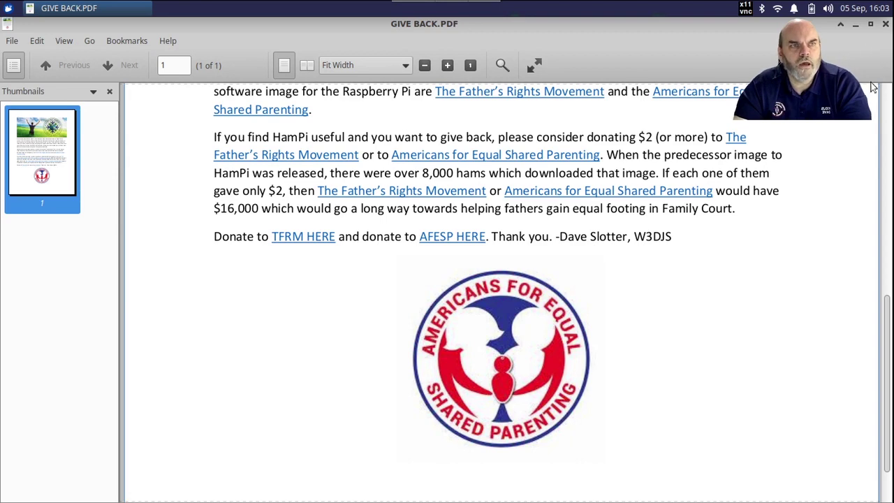
pyautogui.click(885, 25)
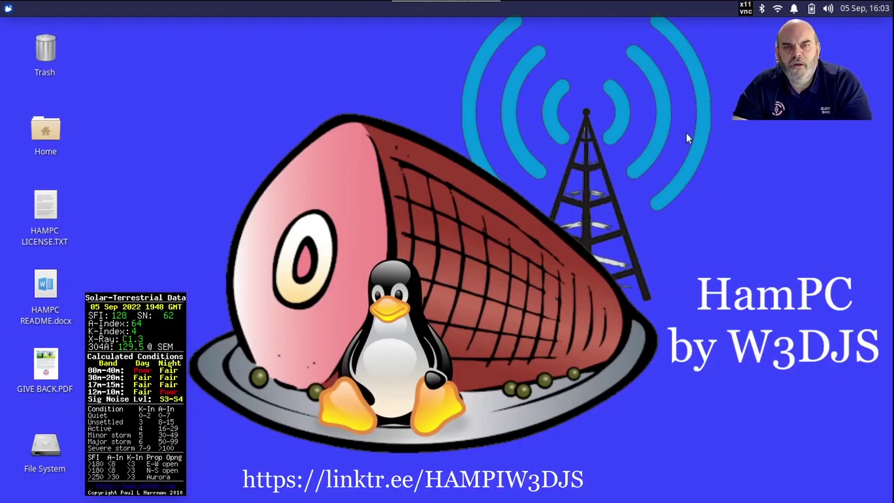